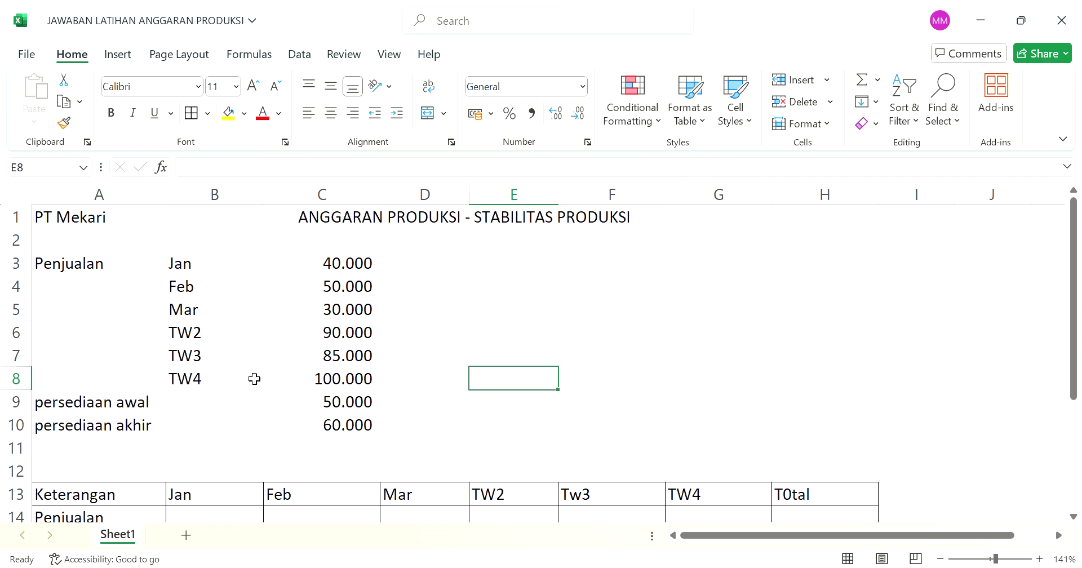
# Review the sales periods listed in column B, from Jan through TW4.
pyautogui.scroll(-2, 254, 379)
pyautogui.scroll(1, 254, 379)
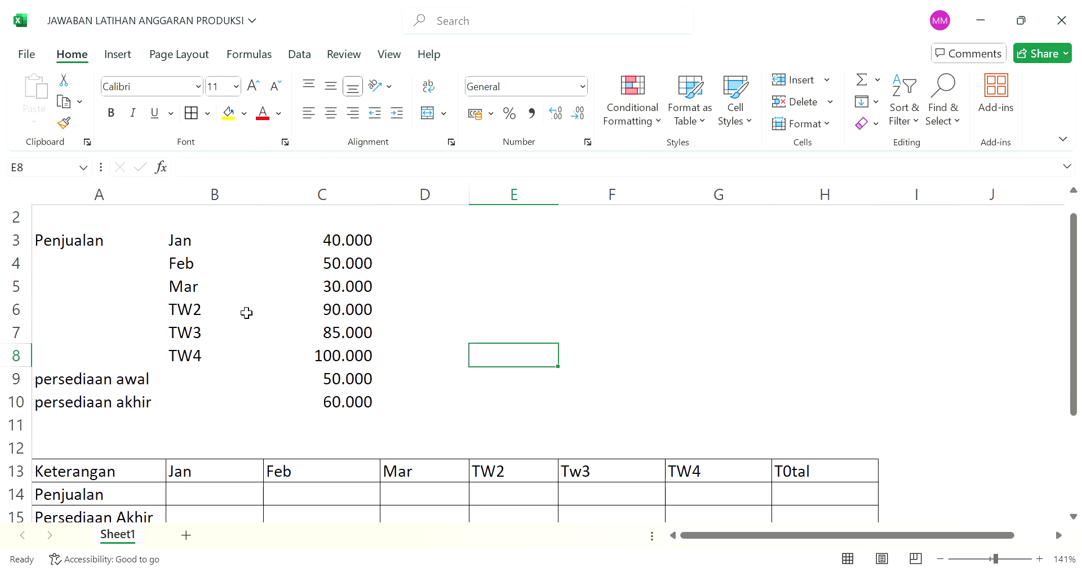
pyautogui.scroll(1, 246, 312)
pyautogui.scroll(-1, 246, 313)
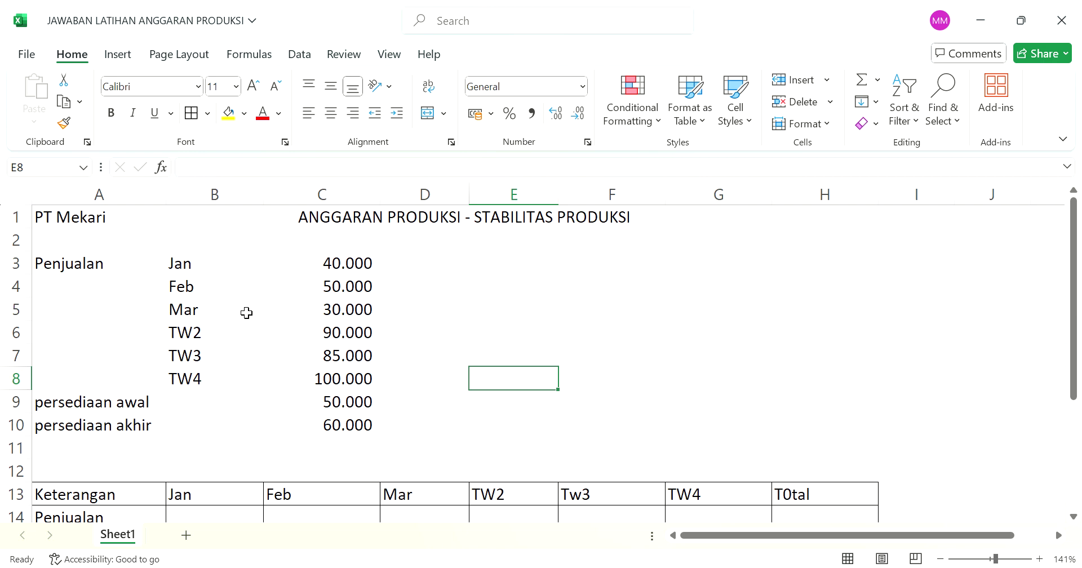
pyautogui.click(216, 285)
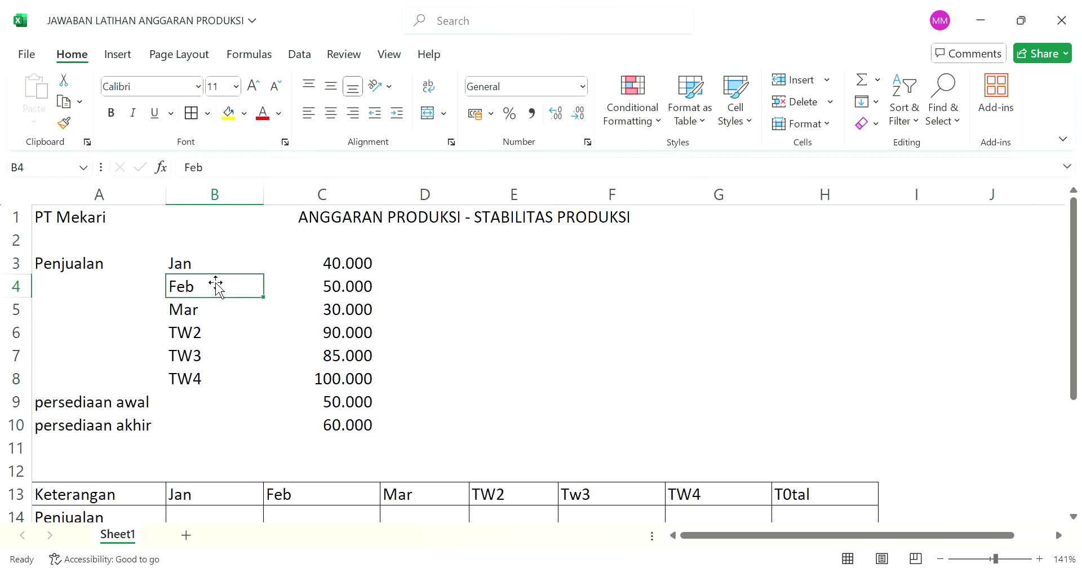
pyautogui.click(223, 267)
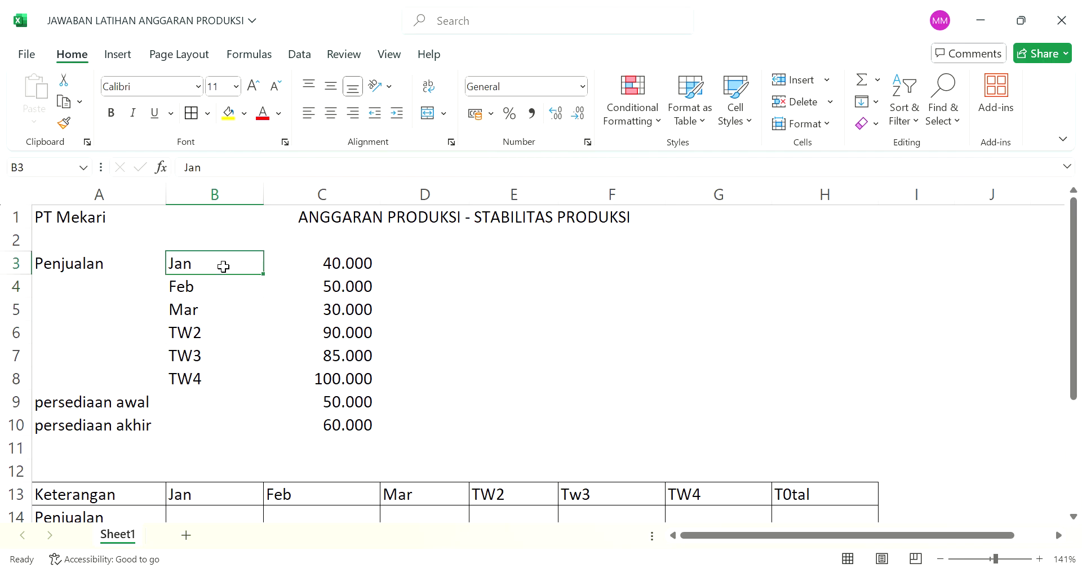
pyautogui.press('Down')
pyautogui.press('Down')
pyautogui.press('Down')
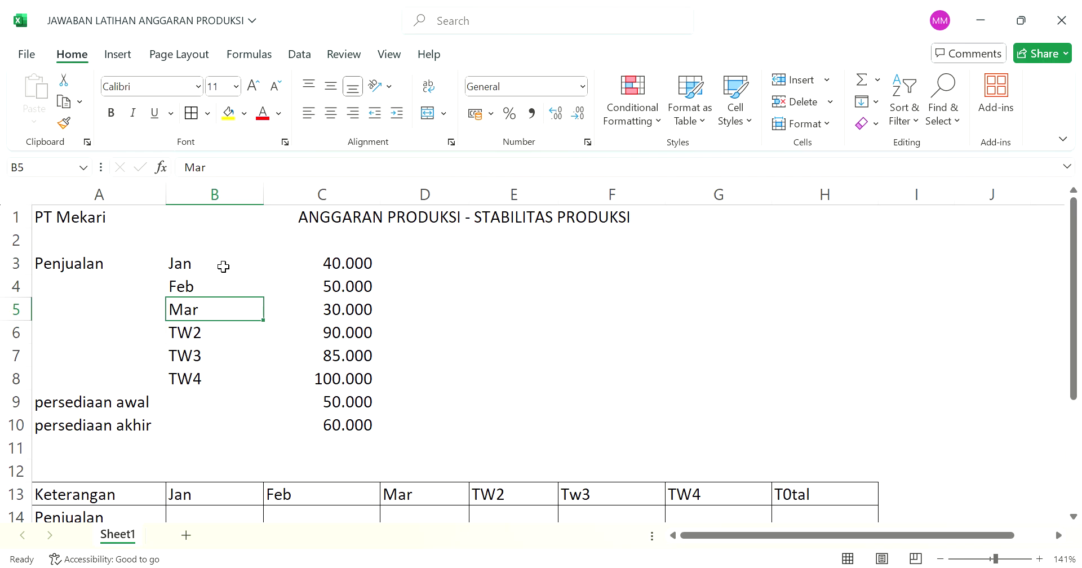
pyautogui.press('Up')
pyautogui.press('Up')
pyautogui.press('Up')
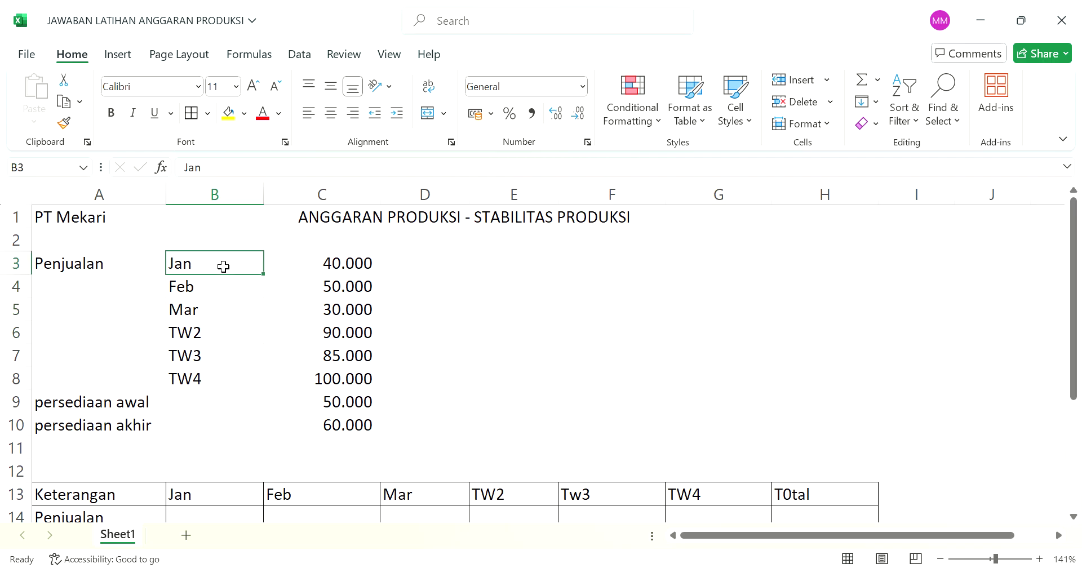
pyautogui.press('Down')
pyautogui.press('Down')
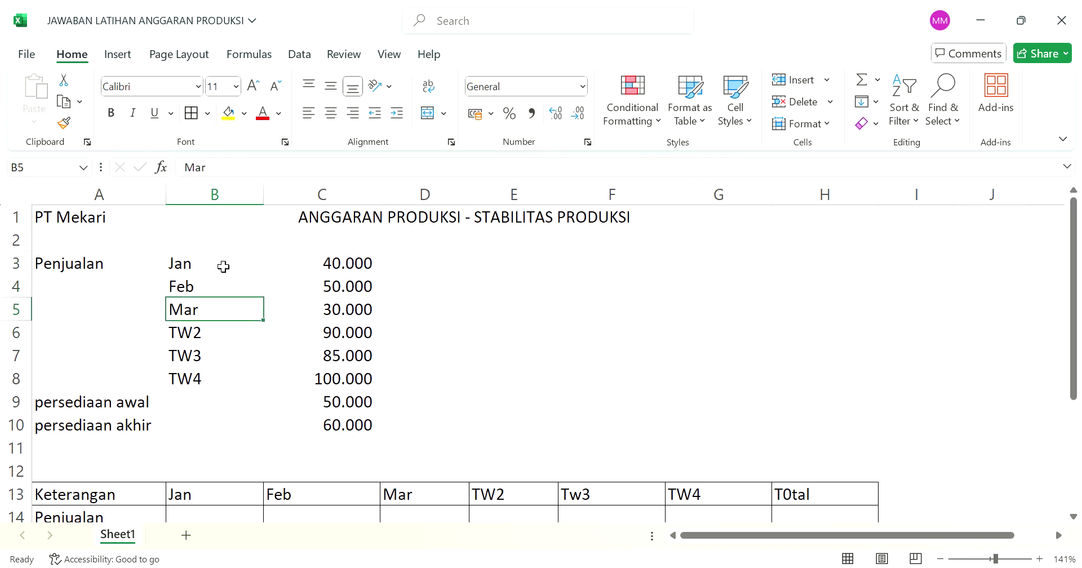
pyautogui.press('Down')
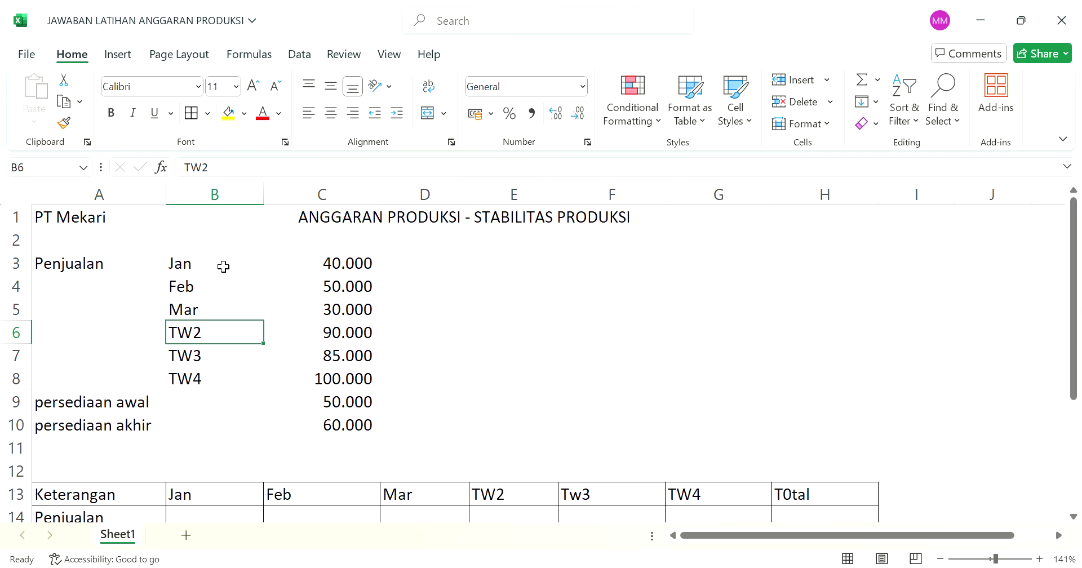
pyautogui.press('Down')
# Examine the sales amounts in C3:C8 and the beginning and ending inventory figures in C9 and C10.
pyautogui.press('Right')
pyautogui.press('Up')
pyautogui.press('Up')
pyautogui.press('Up')
pyautogui.press('Up')
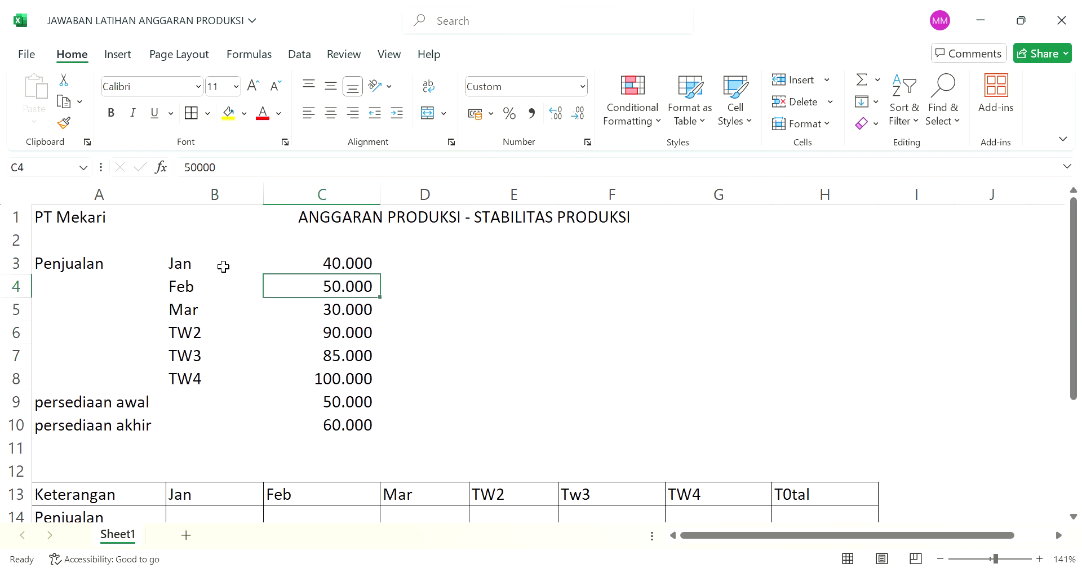
pyautogui.hotkey('shift', 'Down')
pyautogui.hotkey('shift', 'Down')
pyautogui.hotkey('shift', 'Down')
pyautogui.hotkey('shift', 'Down')
pyautogui.hotkey('shift', 'Down')
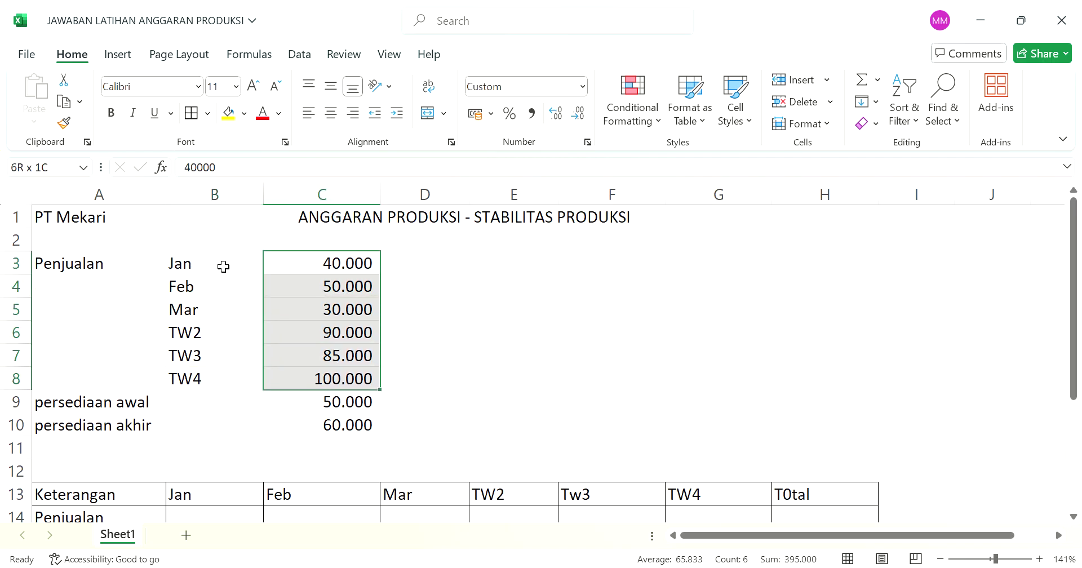
pyautogui.press('Down')
pyautogui.press('Down')
pyautogui.press('Down')
pyautogui.press('Down')
pyautogui.press('Down')
pyautogui.press('Down')
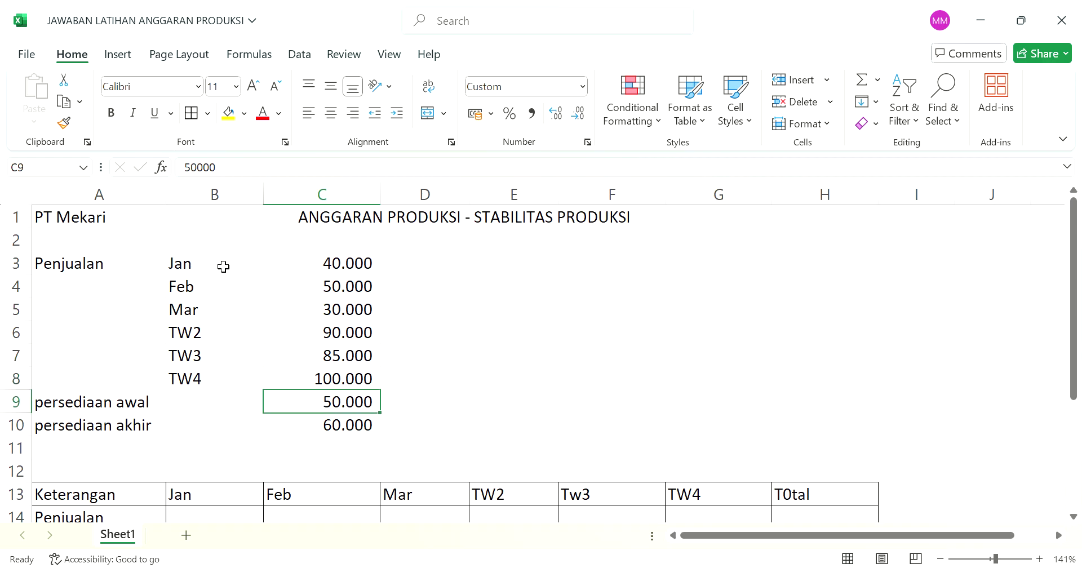
pyautogui.press('Down')
pyautogui.press('Down')
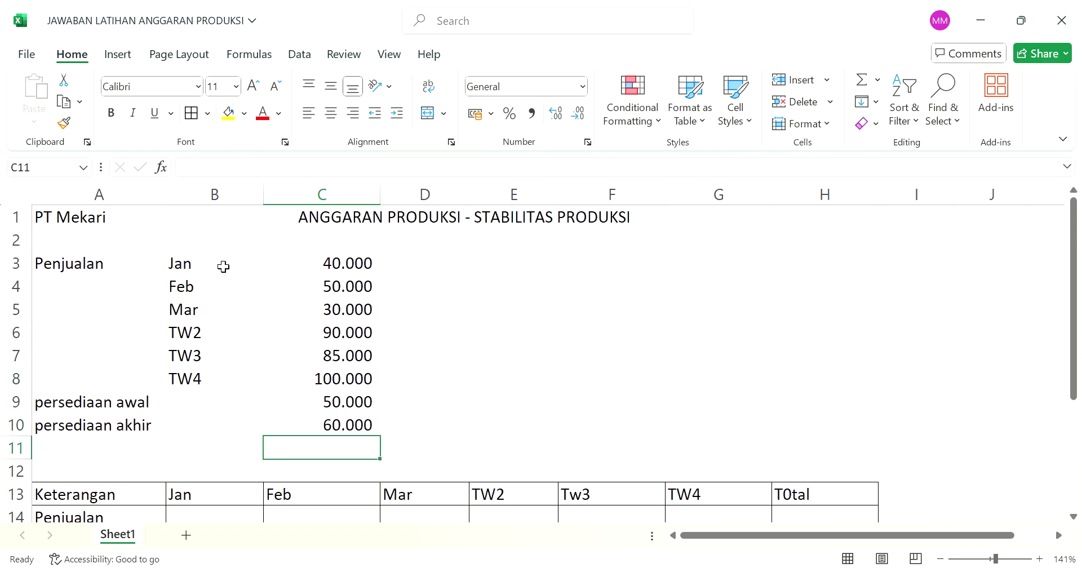
# Look over the empty production budget table in rows 13 to 18 and go back up to the sheet title.
pyautogui.press('Down')
pyautogui.press('Down')
pyautogui.press('Down')
pyautogui.press('Down')
pyautogui.press('Down')
pyautogui.press('Down')
pyautogui.press('Down')
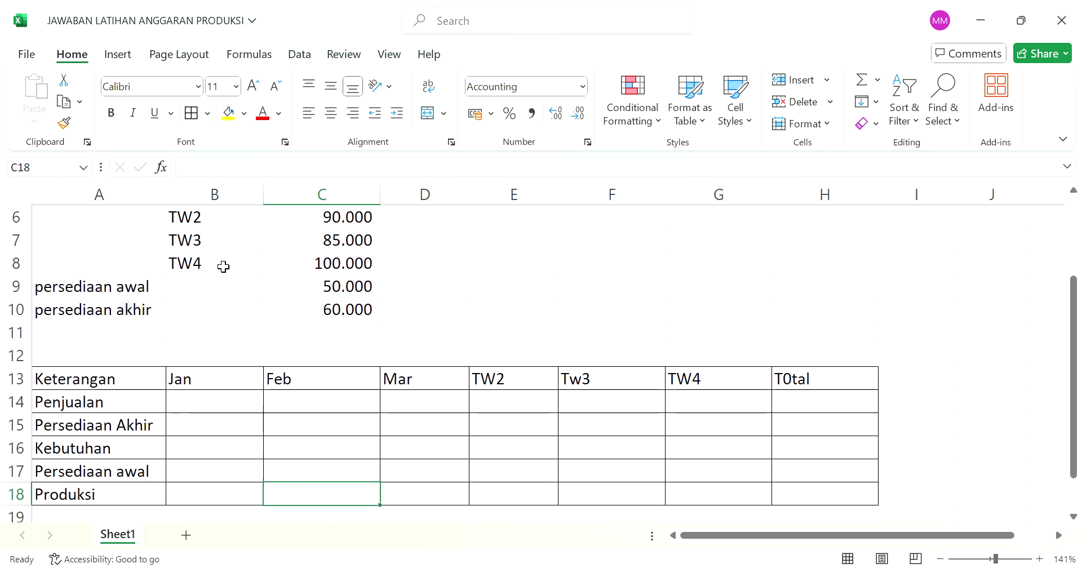
pyautogui.press('Up')
pyautogui.press('Up')
pyautogui.press('Up')
pyautogui.press('Up')
pyautogui.press('Up')
pyautogui.press('Up')
pyautogui.press('Up')
pyautogui.press('Up')
pyautogui.press('Up')
pyautogui.press('Up')
pyautogui.press('Up')
pyautogui.press('Up')
pyautogui.press('Up')
pyautogui.press('Up')
pyautogui.press('Up')
pyautogui.press('Up')
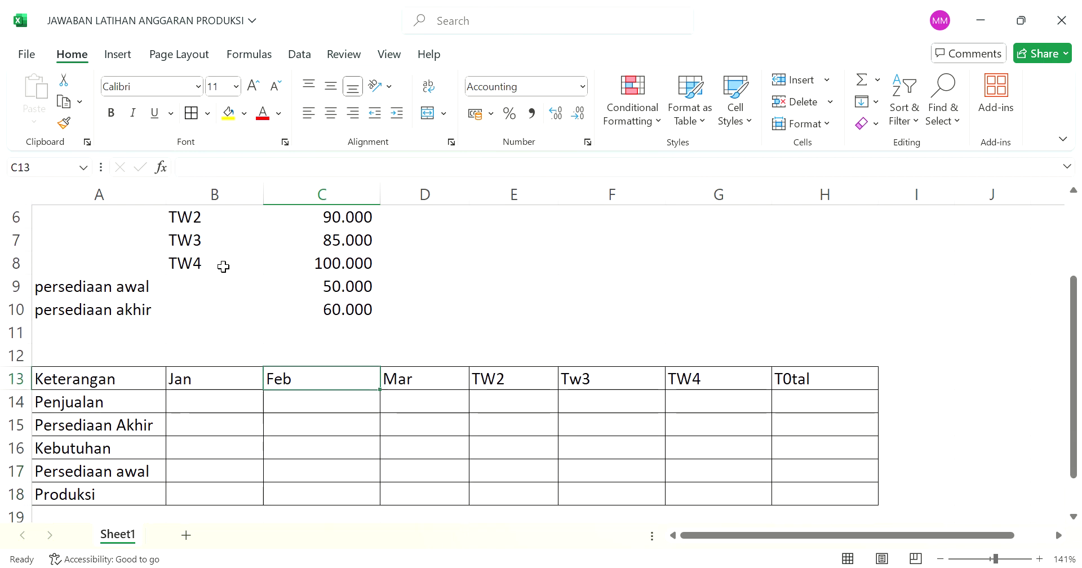
pyautogui.press('Up')
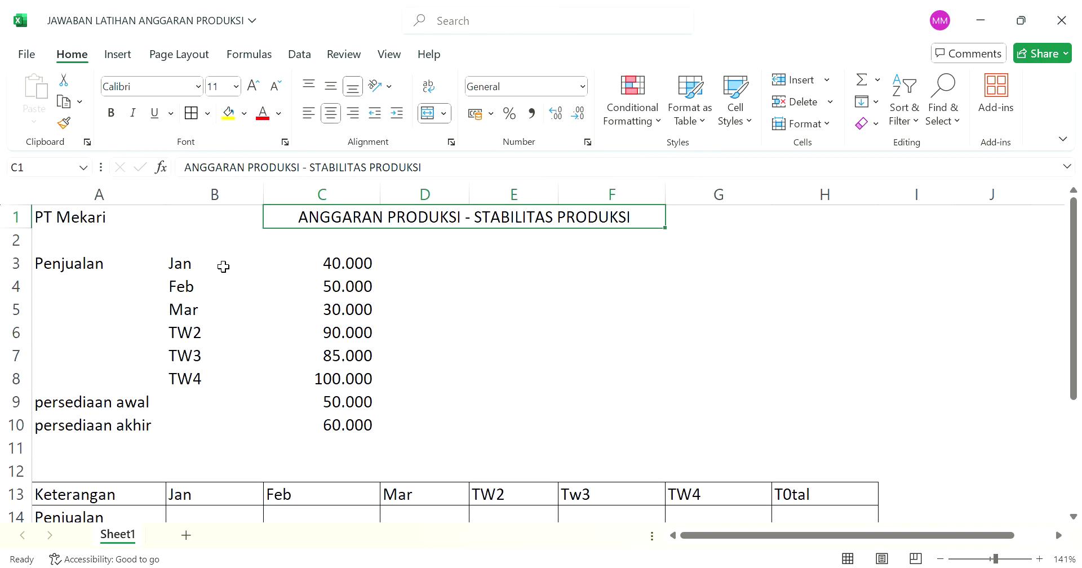
# Total the sales of all periods in H14, the Penjualan row's total, with a SUM of C3:C8.
pyautogui.press('Down')
pyautogui.press('Down')
pyautogui.press('Down')
pyautogui.press('Down')
pyautogui.press('Down')
pyautogui.press('Down')
pyautogui.press('Down')
pyautogui.press('Down')
pyautogui.press('Down')
pyautogui.press('Down')
pyautogui.press('Down')
pyautogui.press('Down')
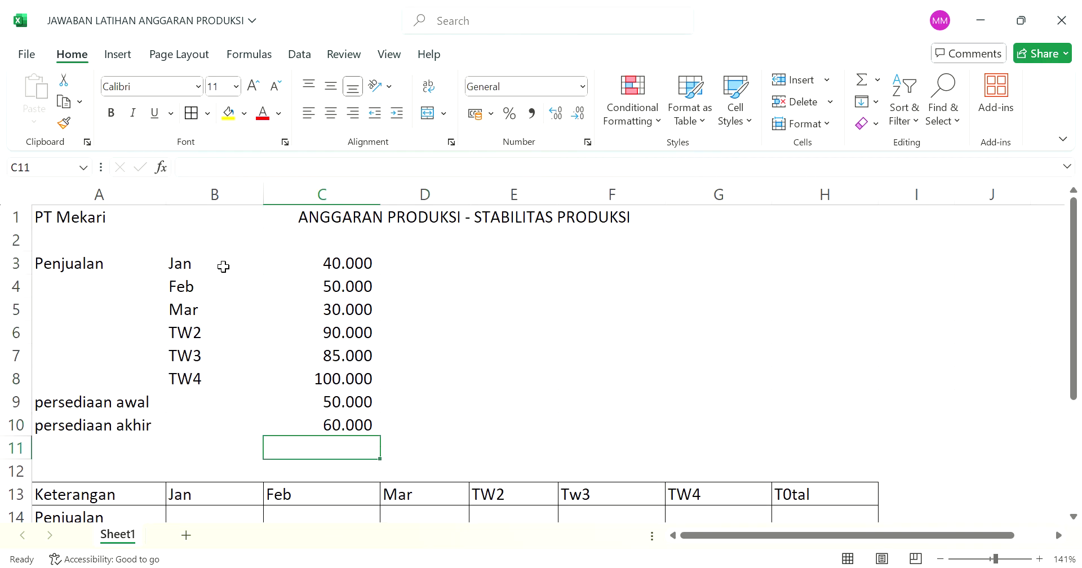
pyautogui.press('Down')
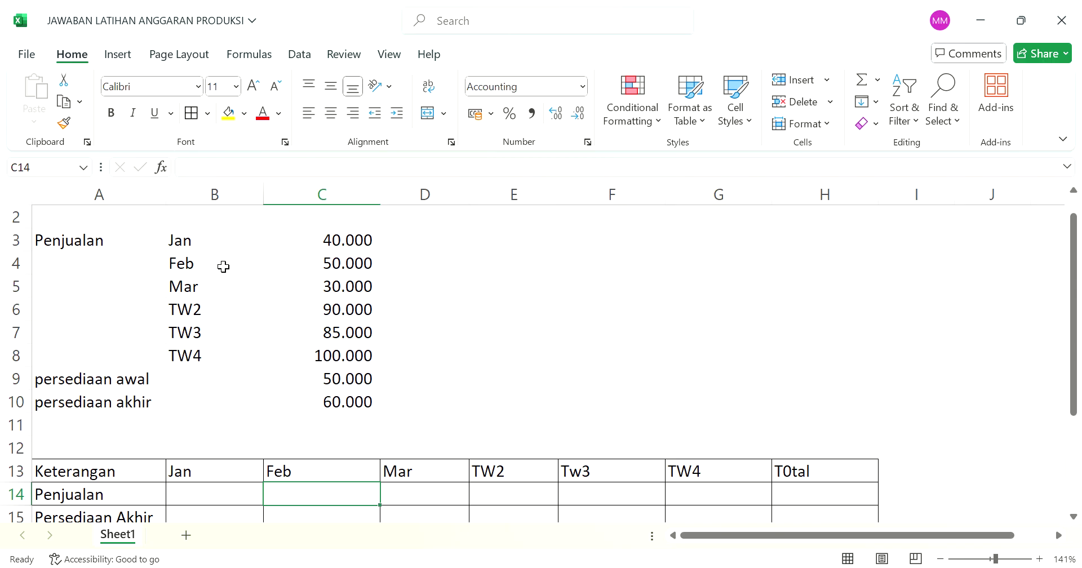
pyautogui.press('Right')
pyautogui.press('Right')
pyautogui.press('Right')
pyautogui.press('Right')
pyautogui.press('Right')
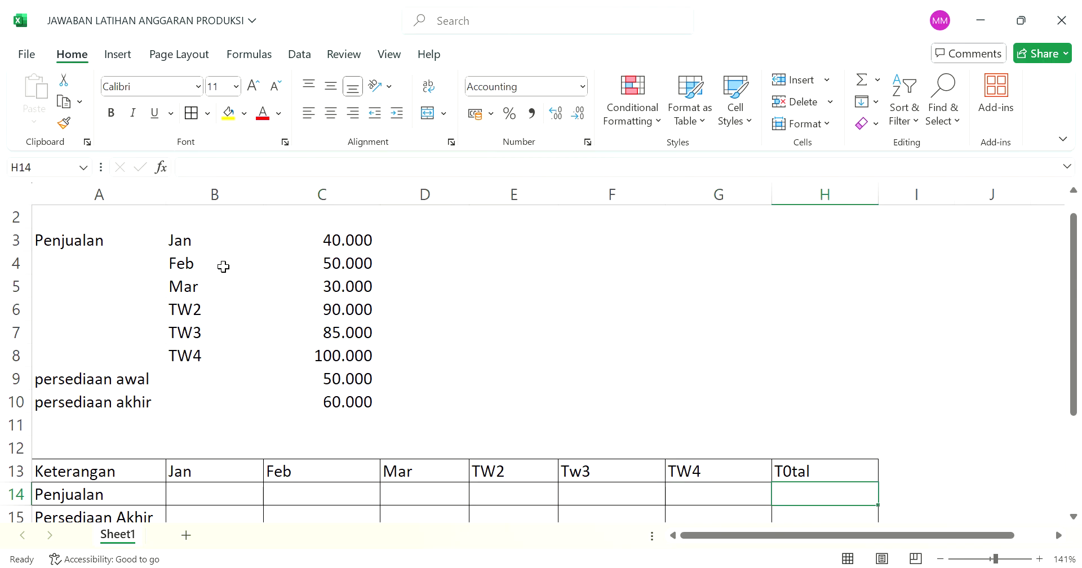
pyautogui.write('=')
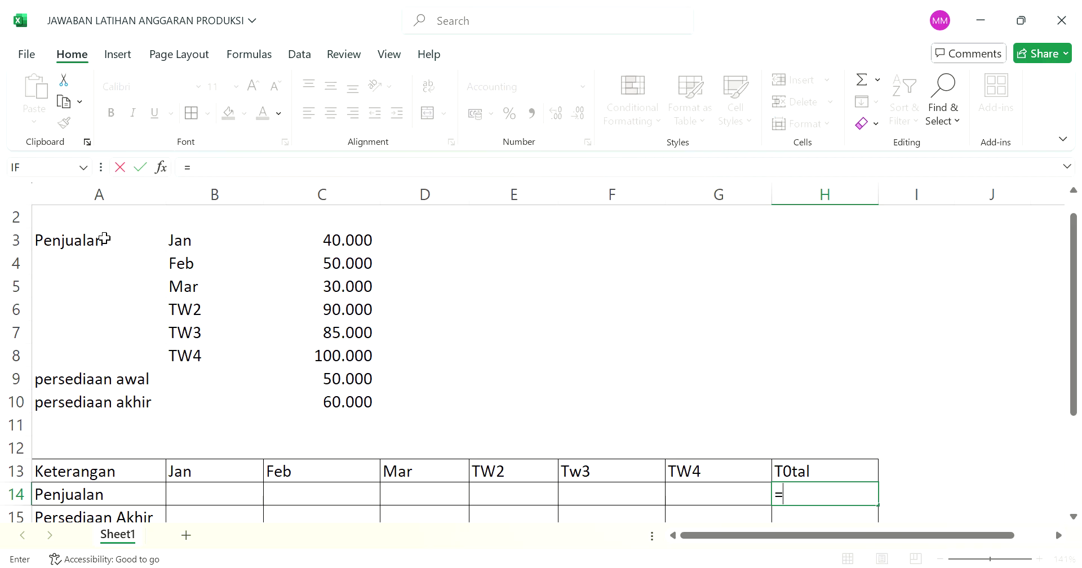
pyautogui.write('sum(')
pyautogui.click(347, 247)
pyautogui.moveTo(348, 247); pyautogui.dragTo(363, 355)
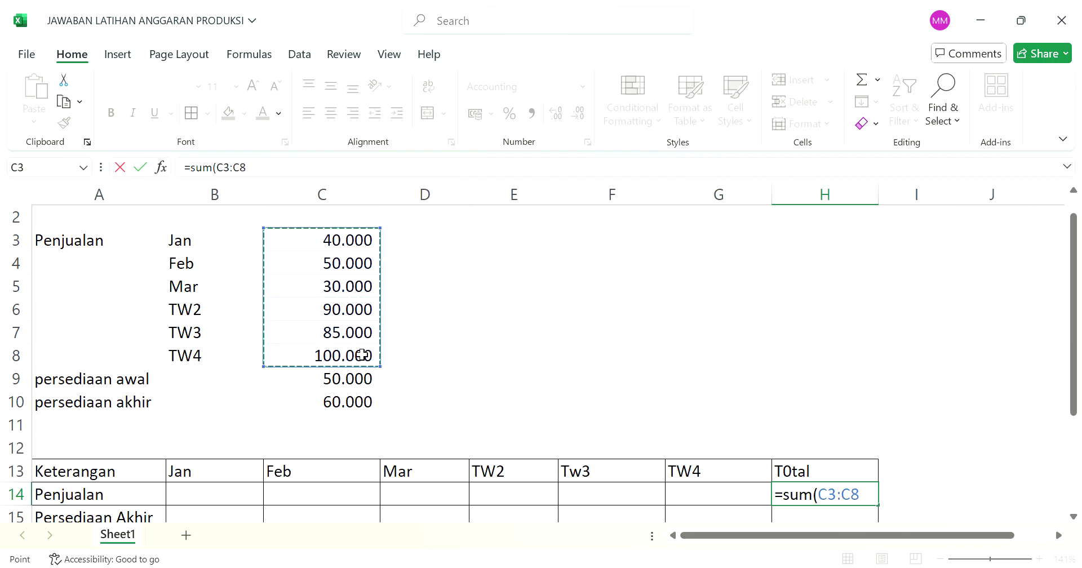
pyautogui.press('Return')
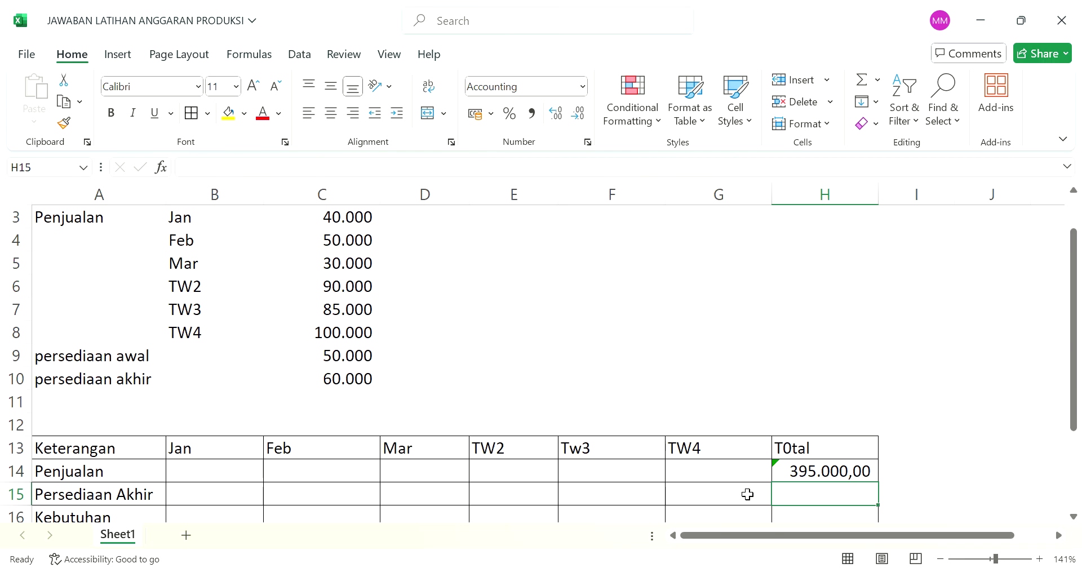
# Link the TW4 cell of the Persediaan Akhir row, G15, to the ending inventory in C10.
pyautogui.scroll(-1, 775, 510)
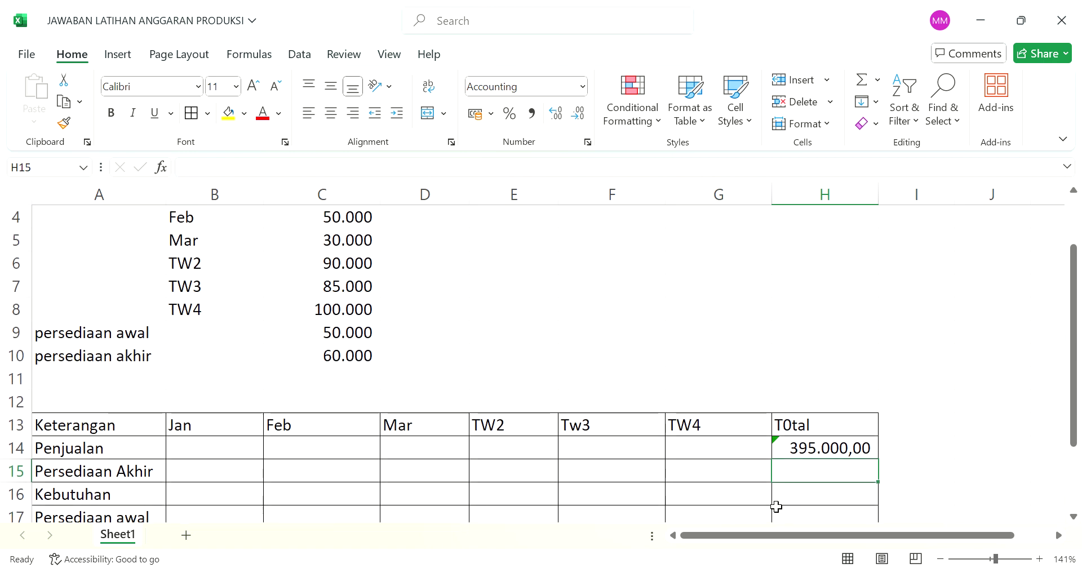
pyautogui.click(828, 451)
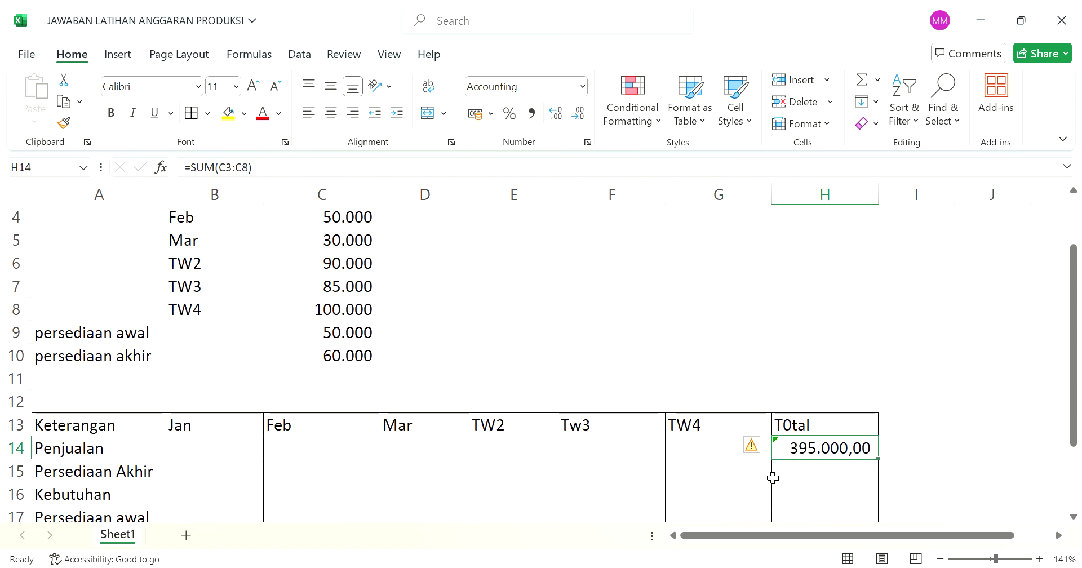
pyautogui.click(747, 478)
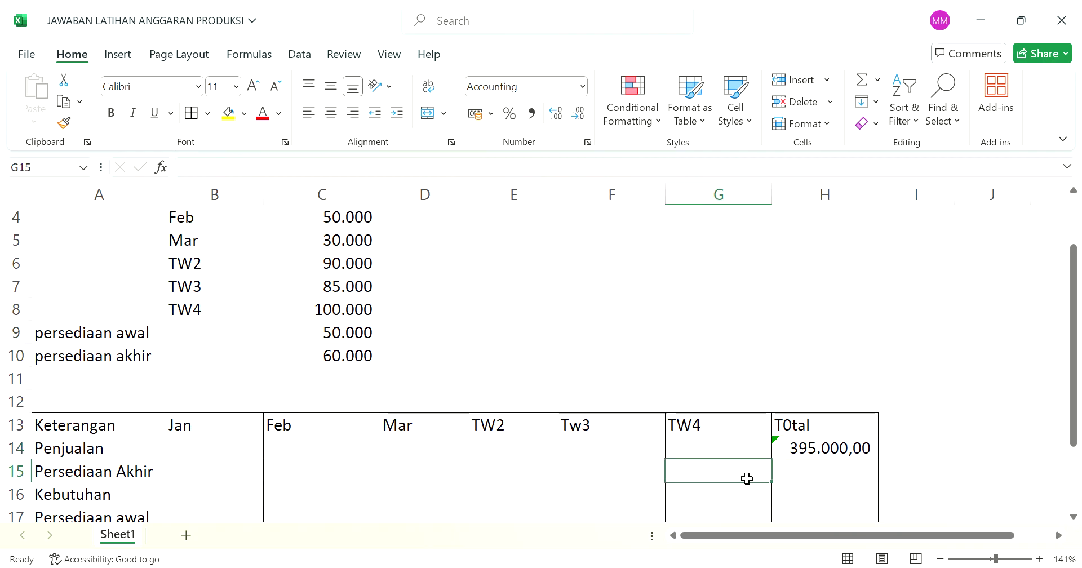
pyautogui.write('=')
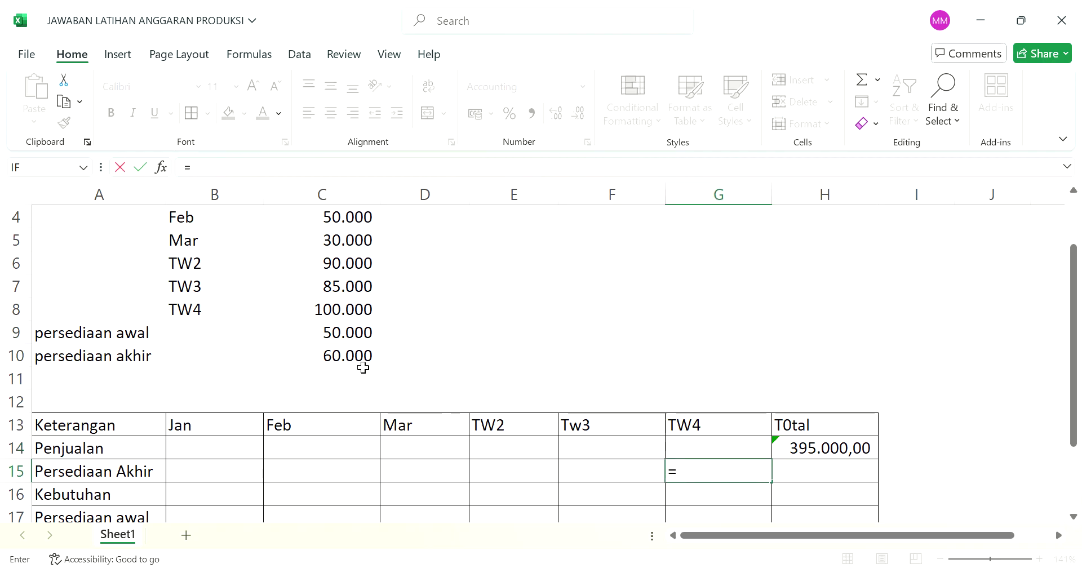
pyautogui.click(326, 364)
pyautogui.press('Return')
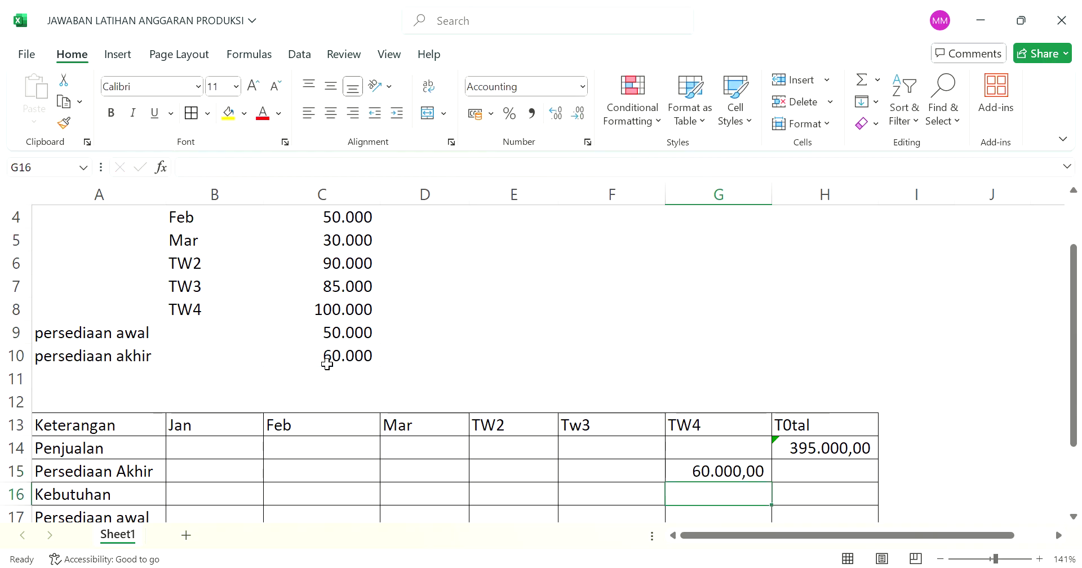
# Fill the total of the Persediaan Akhir row in H15 with the formula =G15.
pyautogui.click(830, 473)
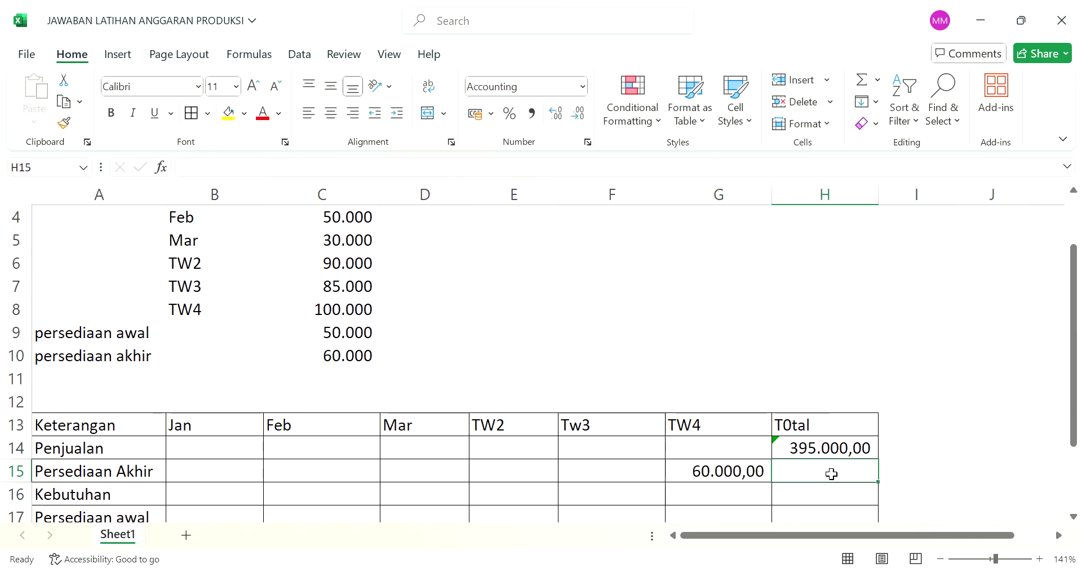
pyautogui.write('=')
pyautogui.click(758, 472)
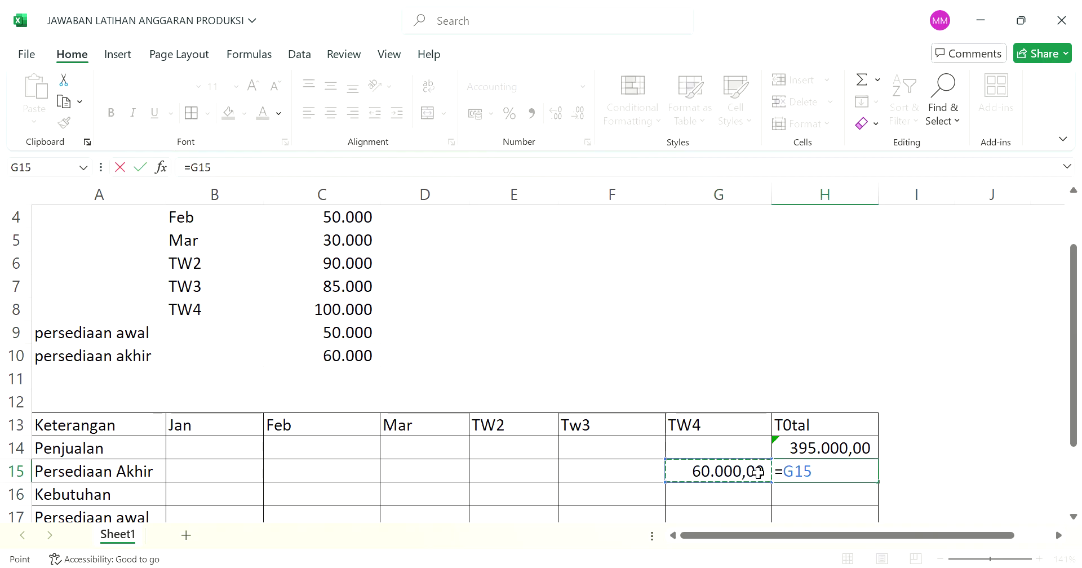
pyautogui.press('Return')
# Calculate the total Kebutuhan in H16 as sales plus ending inventory with =H14+H15.
pyautogui.scroll(-1, 879, 472)
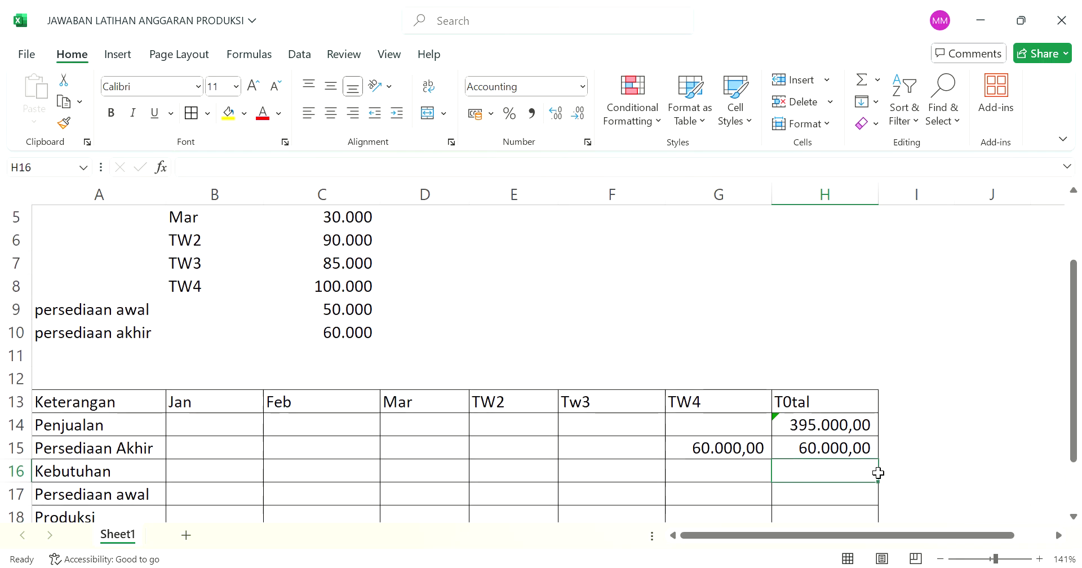
pyautogui.write('==')
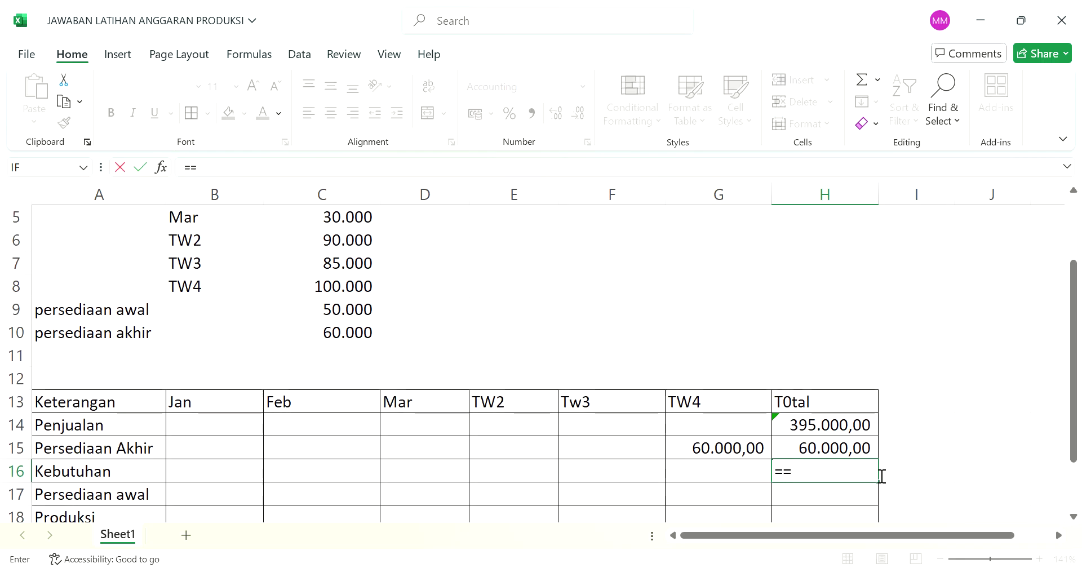
pyautogui.press('BackSpace')
pyautogui.click(833, 427)
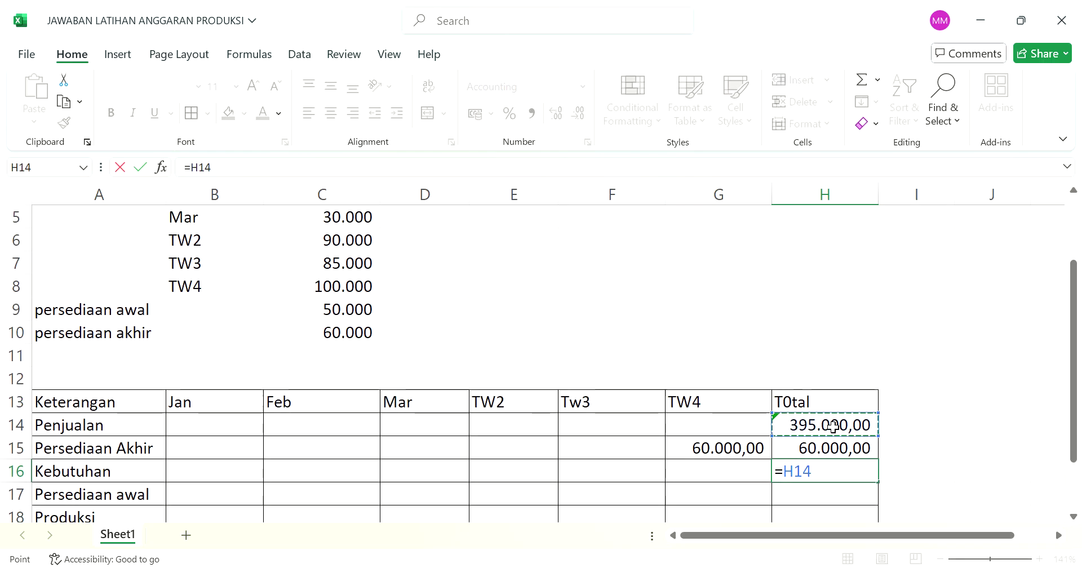
pyautogui.write('+')
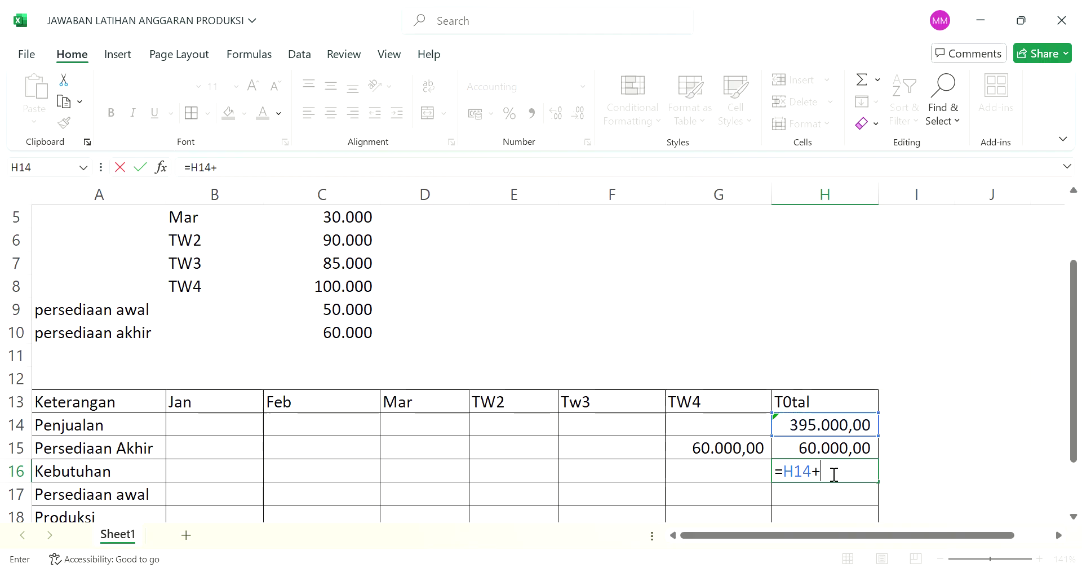
pyautogui.click(831, 449)
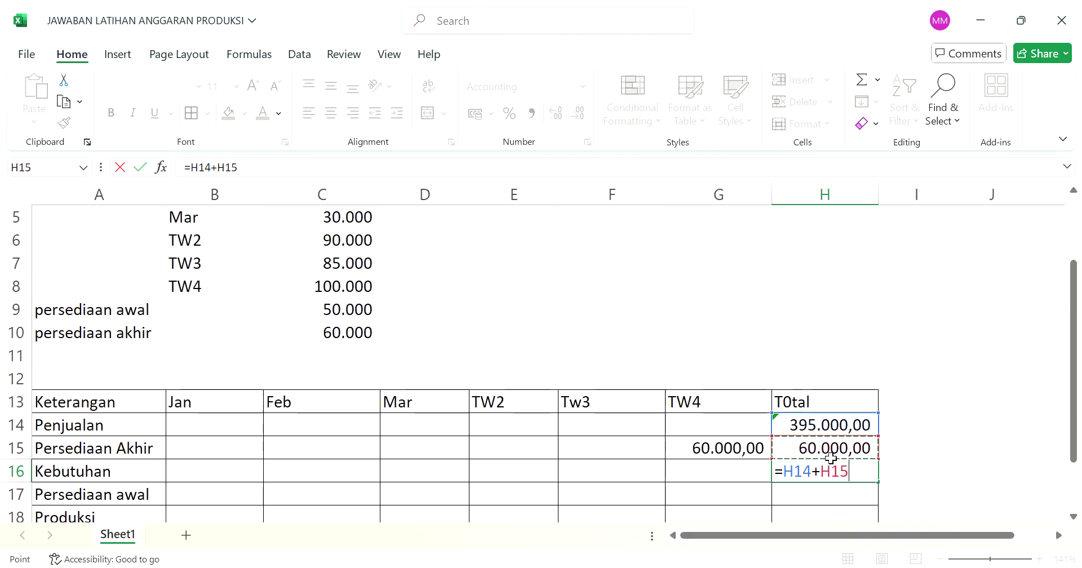
pyautogui.press('Return')
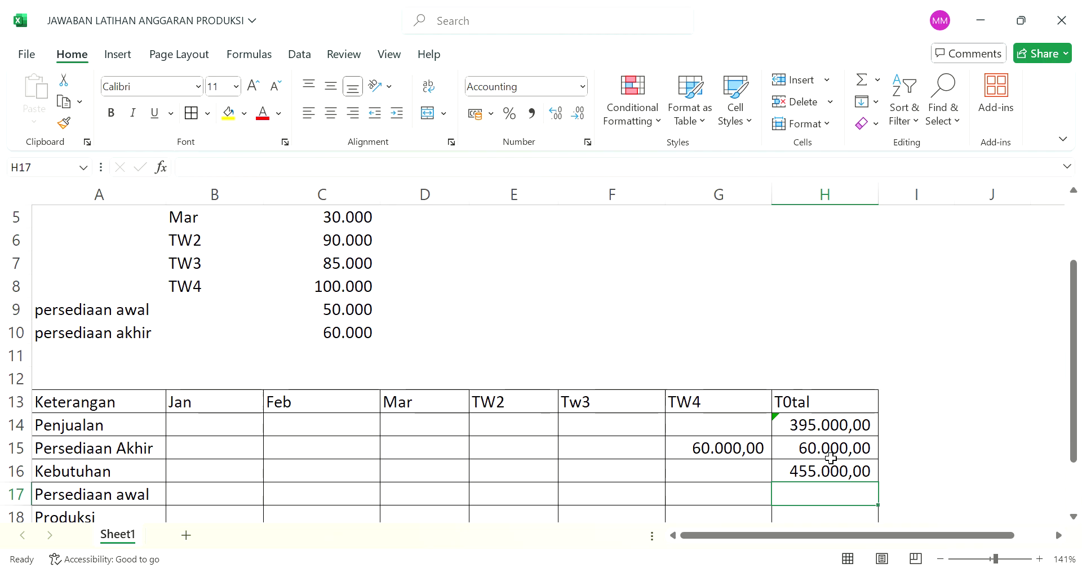
pyautogui.scroll(-1, 698, 475)
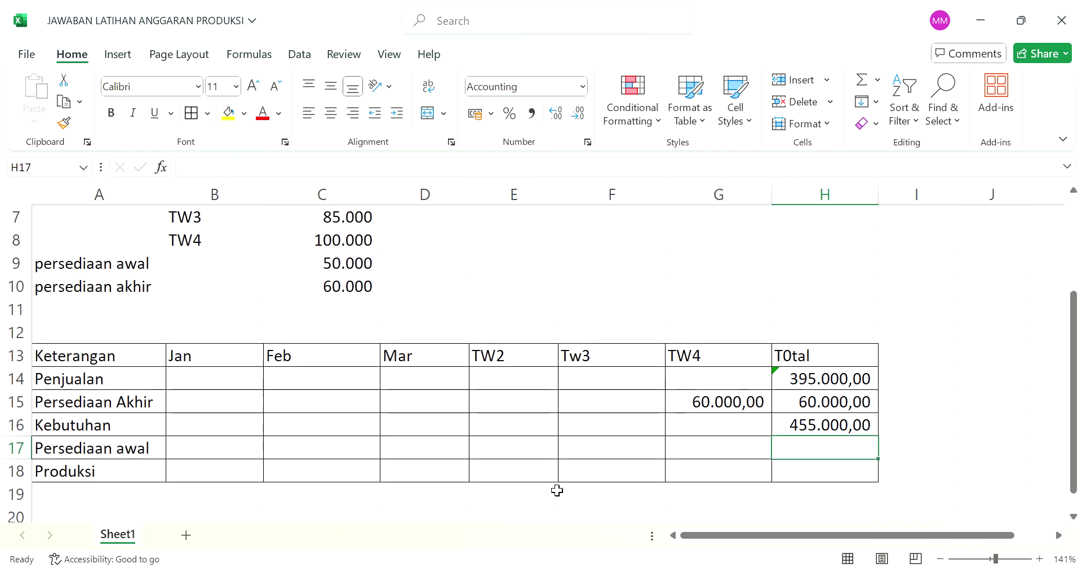
# Link the Persediaan awal row's total, H17, to the beginning inventory in C9.
pyautogui.click(801, 479)
pyautogui.click(818, 450)
pyautogui.write('=')
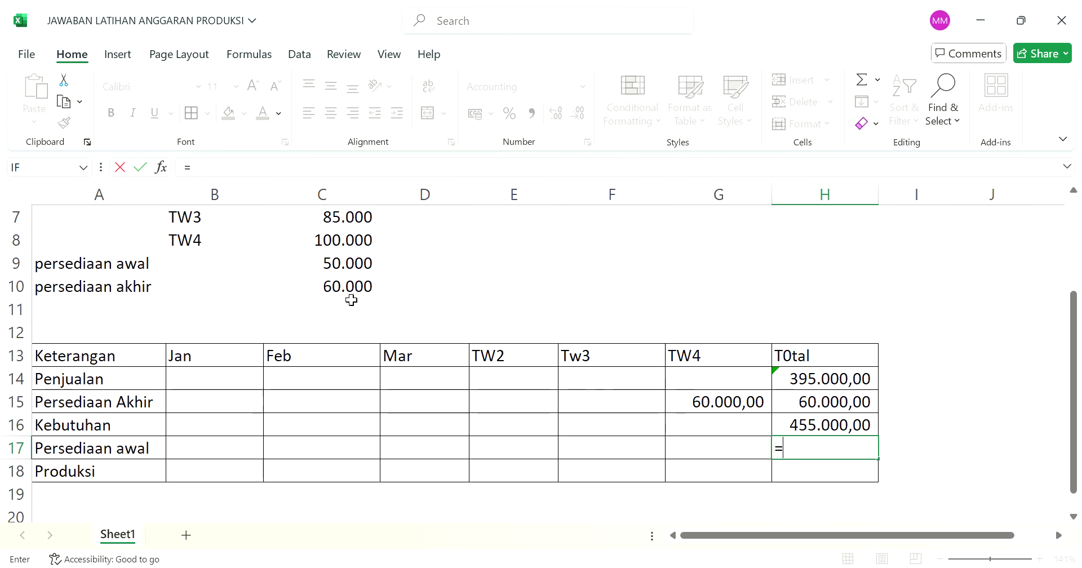
pyautogui.click(364, 270)
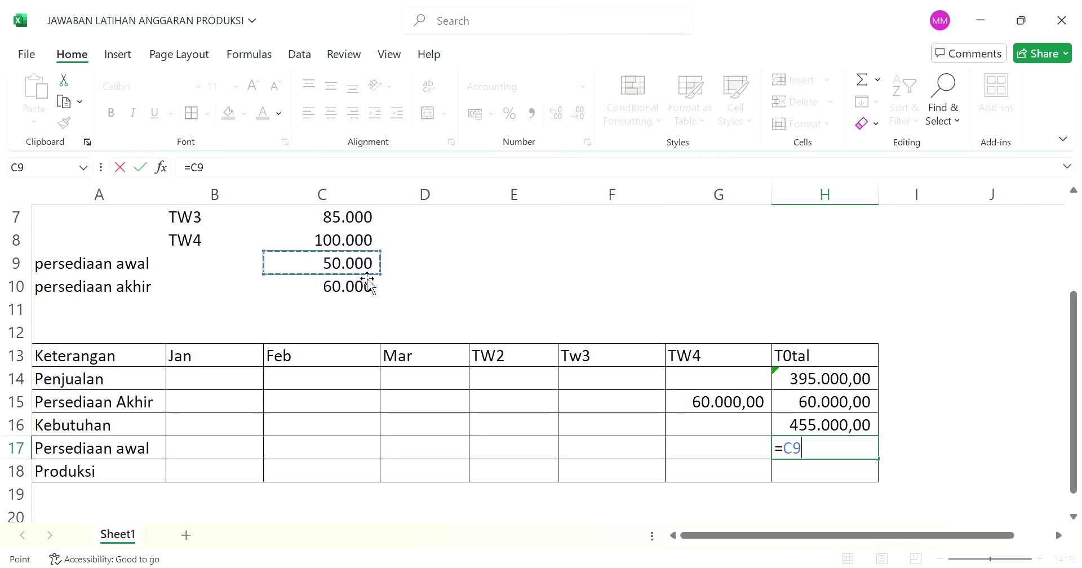
pyautogui.press('Return')
# Calculate the total Produksi in H18 as Kebutuhan minus beginning inventory with =H16-H17.
pyautogui.write('=')
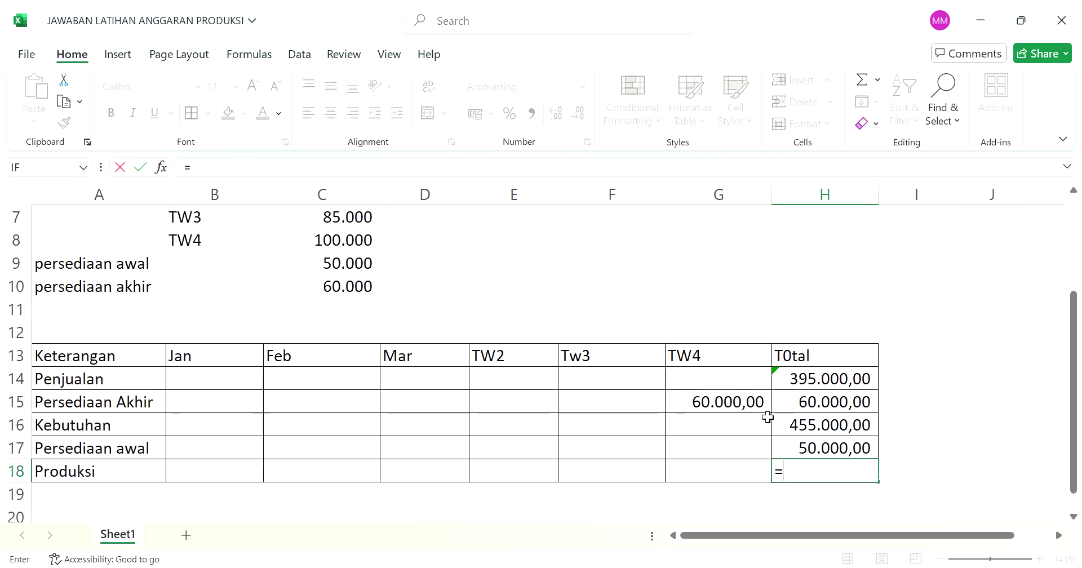
pyautogui.click(868, 431)
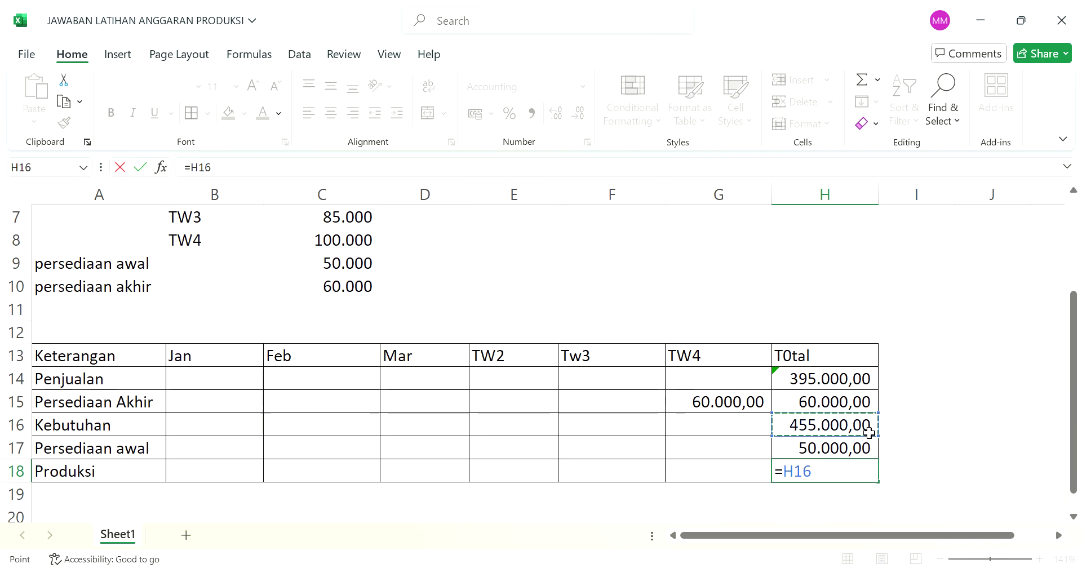
pyautogui.write('-')
pyautogui.click(855, 449)
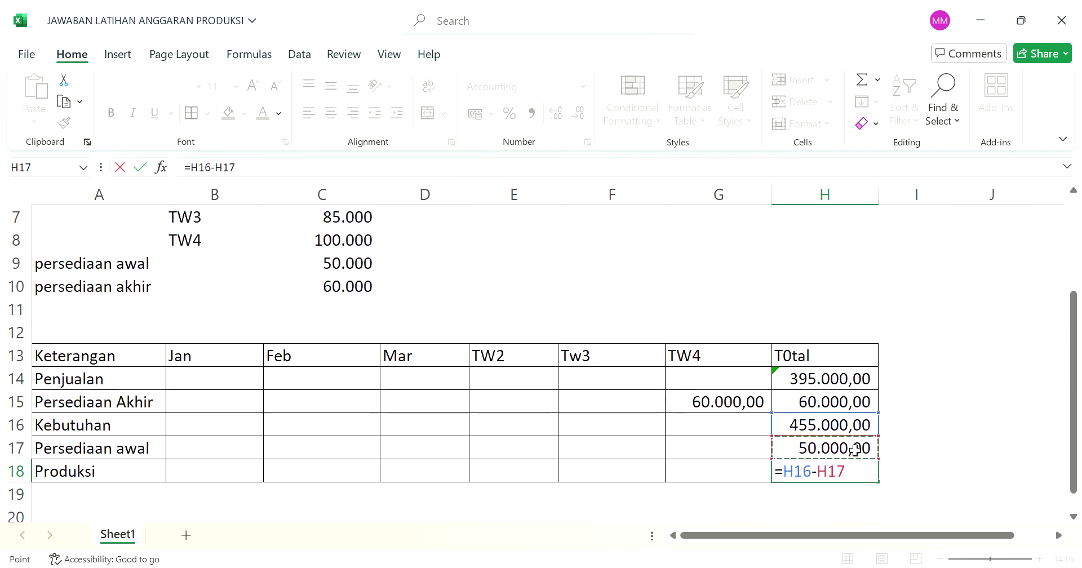
pyautogui.press('Return')
# Review the Kebutuhan and Produksi total formulas and the Produksi row's cells for each period.
pyautogui.press('Up')
pyautogui.press('Up')
pyautogui.press('Up')
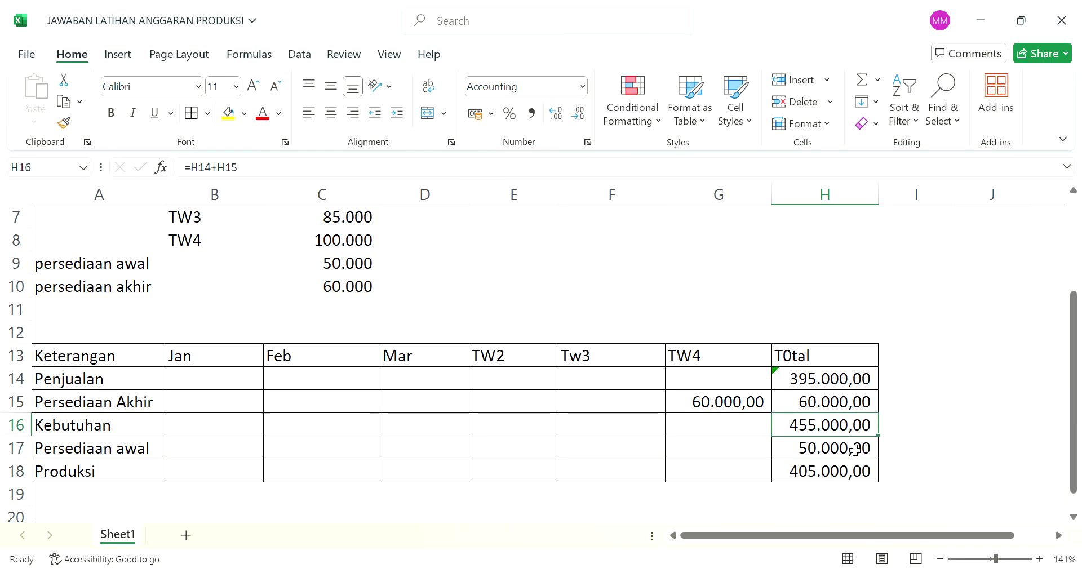
pyautogui.press('Down')
pyautogui.press('Down')
pyautogui.press('Left')
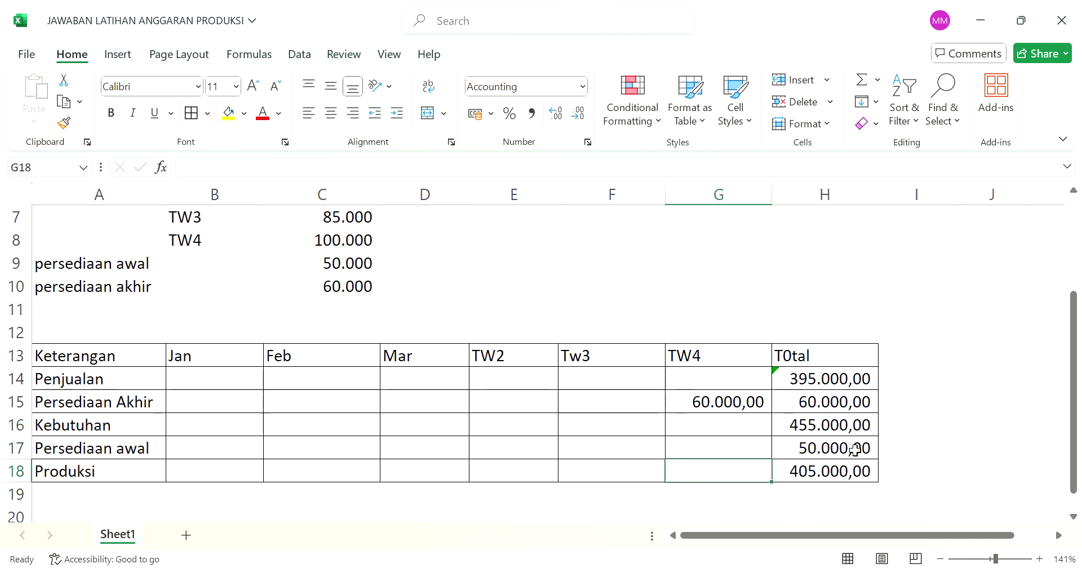
pyautogui.press('Left')
pyautogui.press('Left')
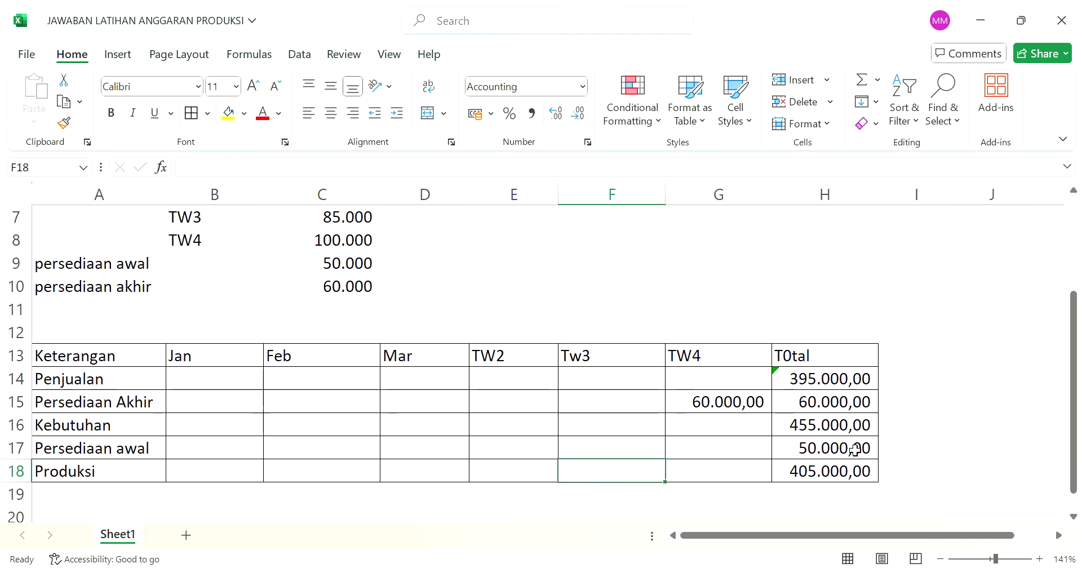
pyautogui.press('Right')
pyautogui.press('Right')
pyautogui.press('Right')
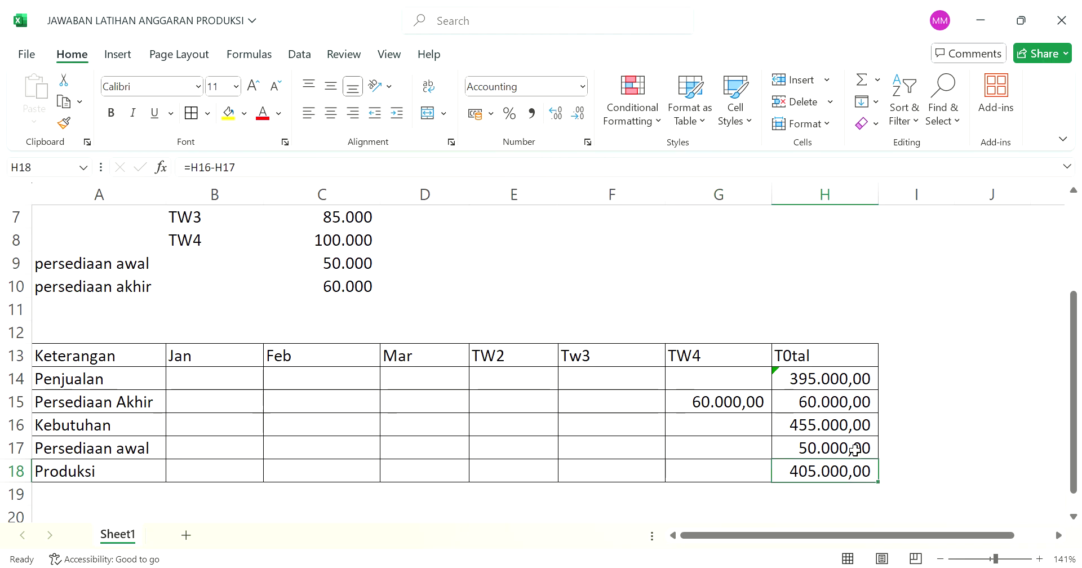
pyautogui.press('Left')
pyautogui.press('Left')
pyautogui.press('Left')
pyautogui.press('Left')
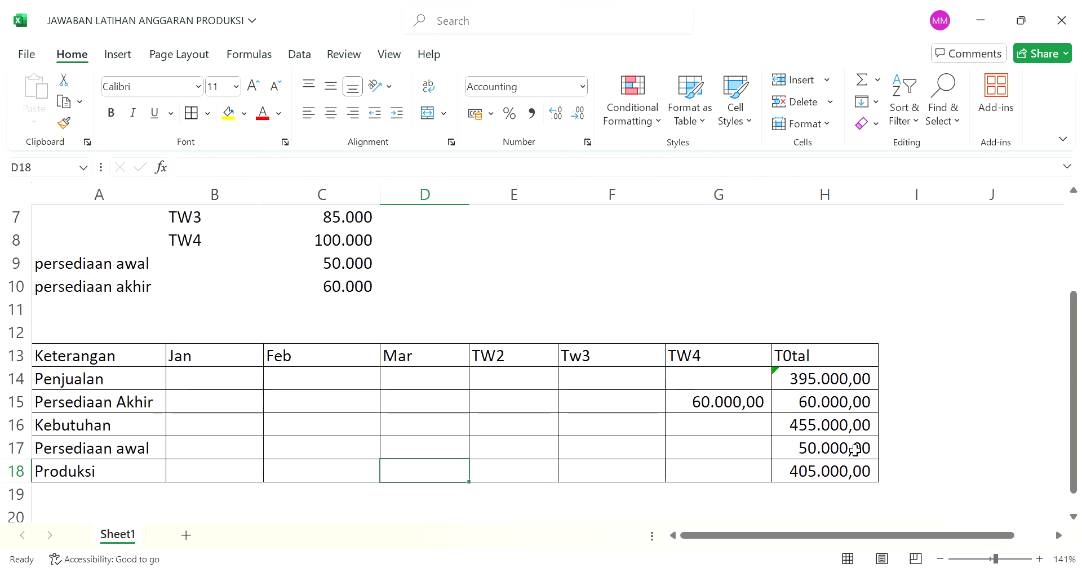
pyautogui.press('Left')
pyautogui.press('Left')
pyautogui.press('Right')
pyautogui.press('Right')
pyautogui.press('Right')
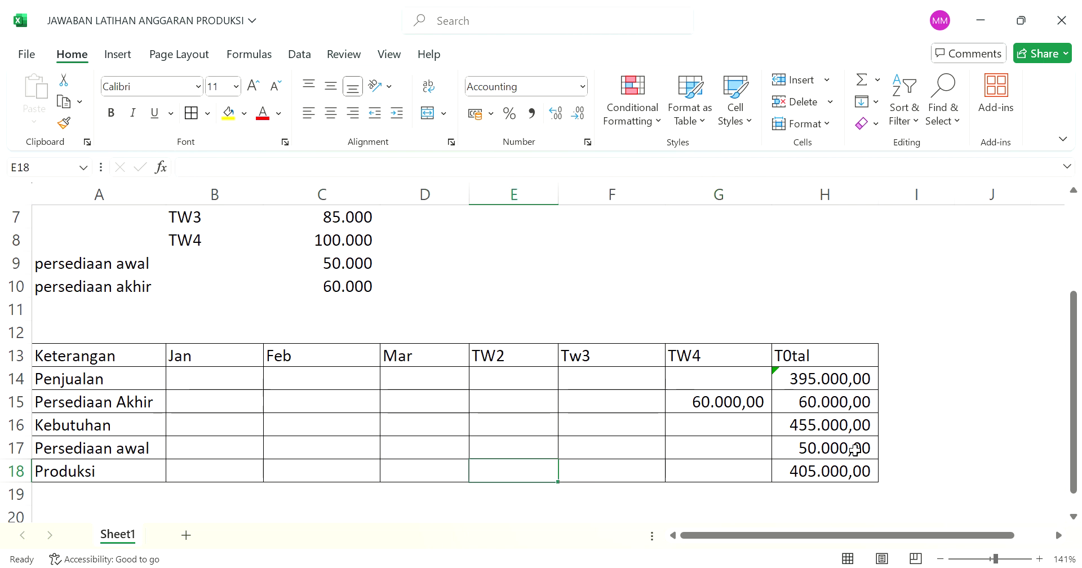
pyautogui.press('Right')
pyautogui.press('Right')
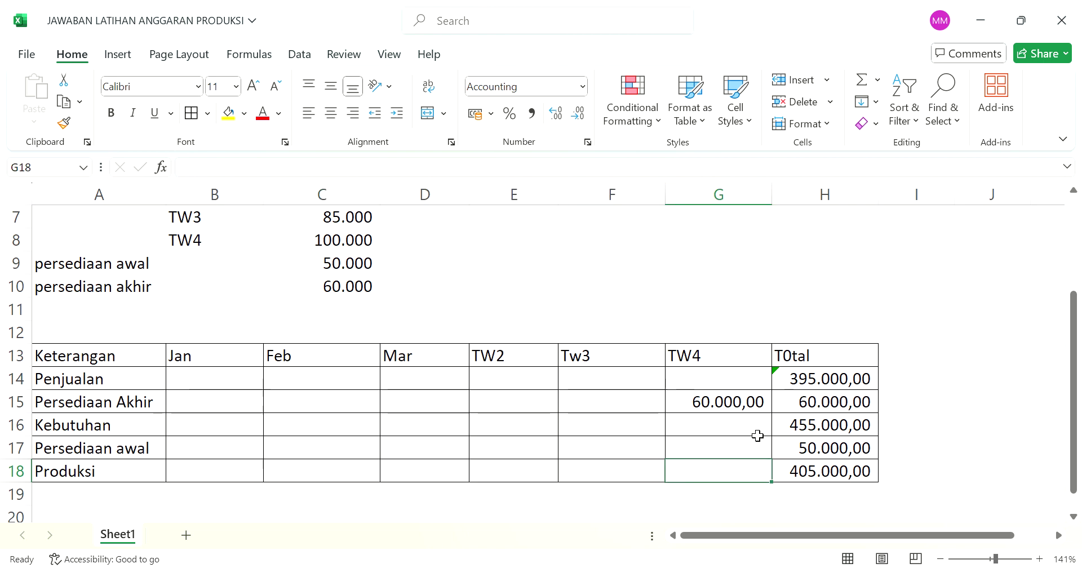
# Enter the Penjualan row's sales for Jan as 40000 in B14 and for Feb as 50000 in C14.
pyautogui.scroll(1, 756, 435)
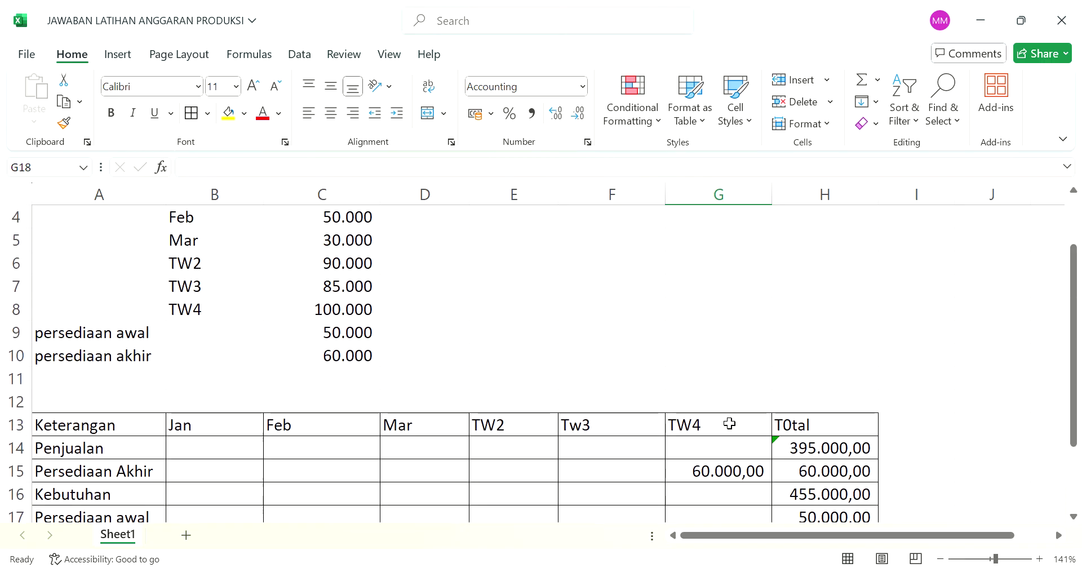
pyautogui.scroll(1, 652, 462)
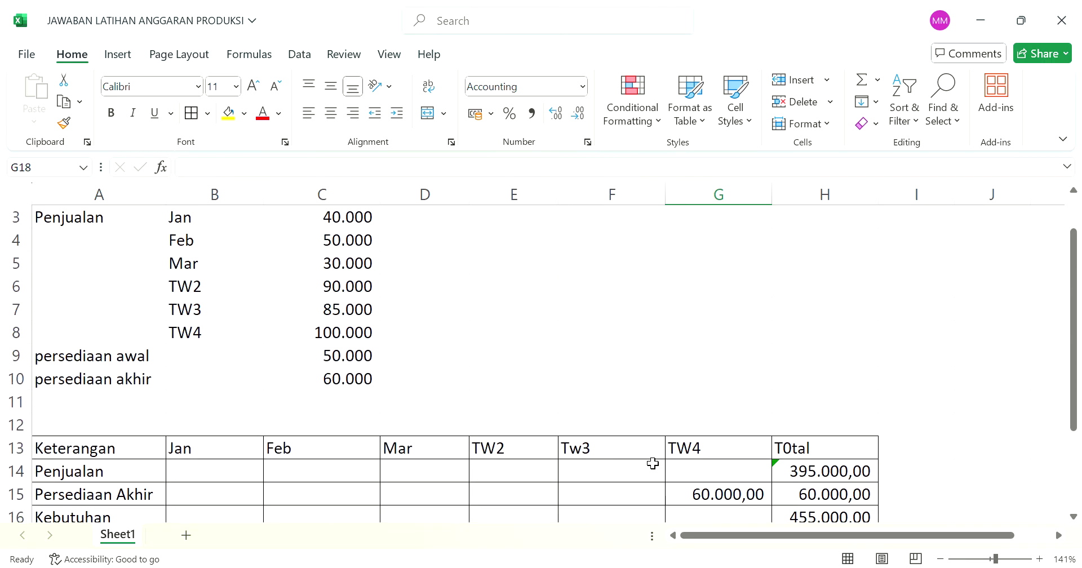
pyautogui.click(237, 475)
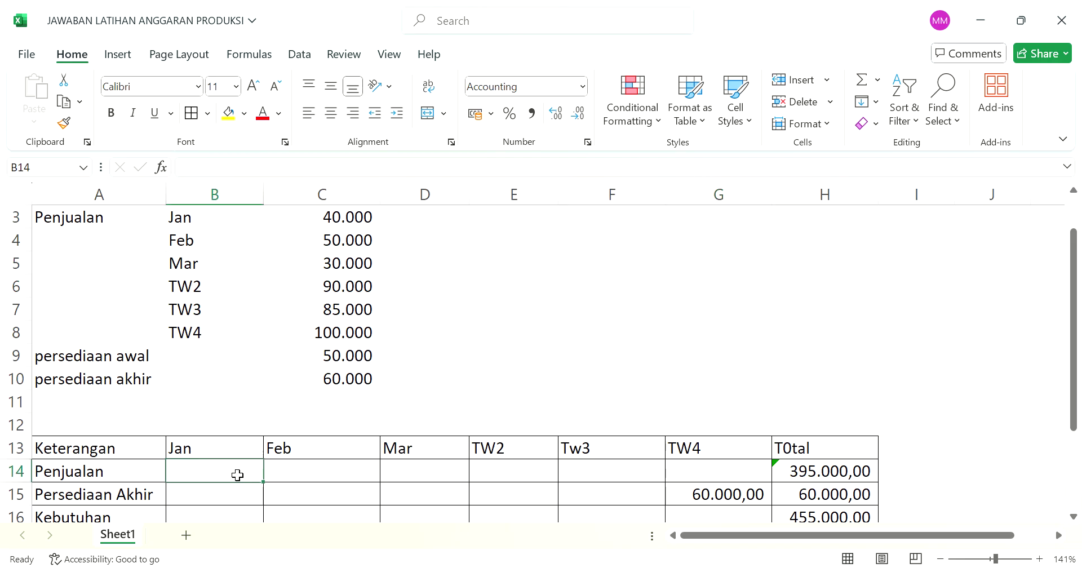
pyautogui.write('40000')
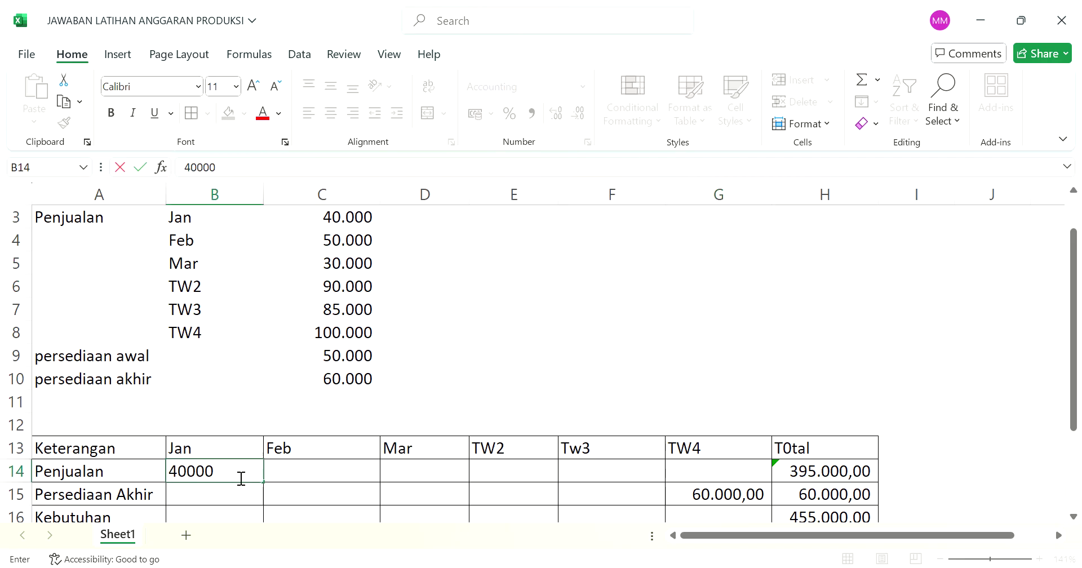
pyautogui.press('Return')
pyautogui.press('Right')
pyautogui.press('Up')
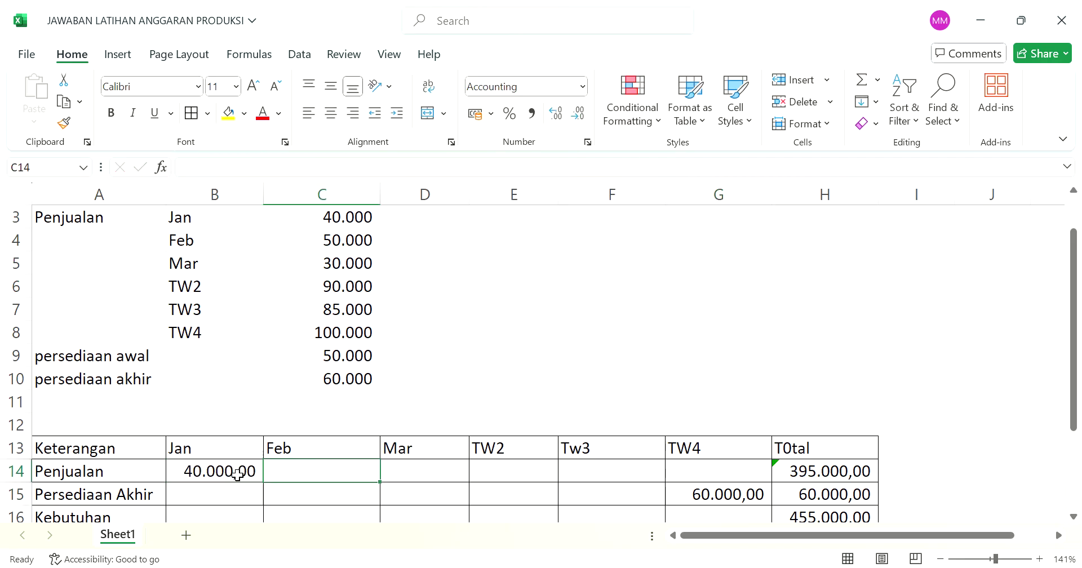
pyautogui.write('50000')
pyautogui.press('Return')
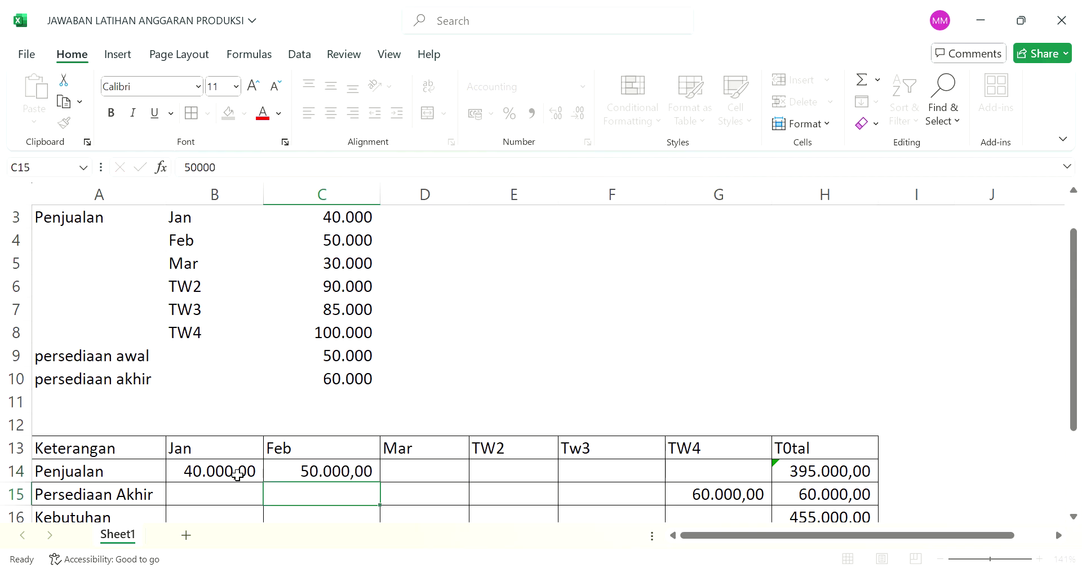
# Enter the Penjualan row's sales for Mar as 30000 in D14 and for TW2 as 90000 in E14.
pyautogui.press('Right')
pyautogui.press('Up')
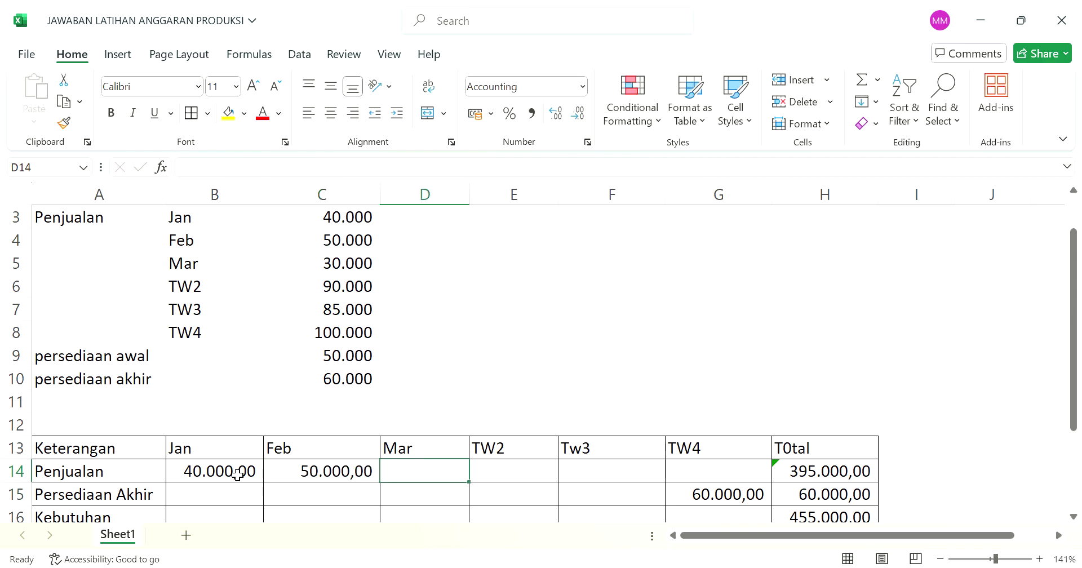
pyautogui.write('30000')
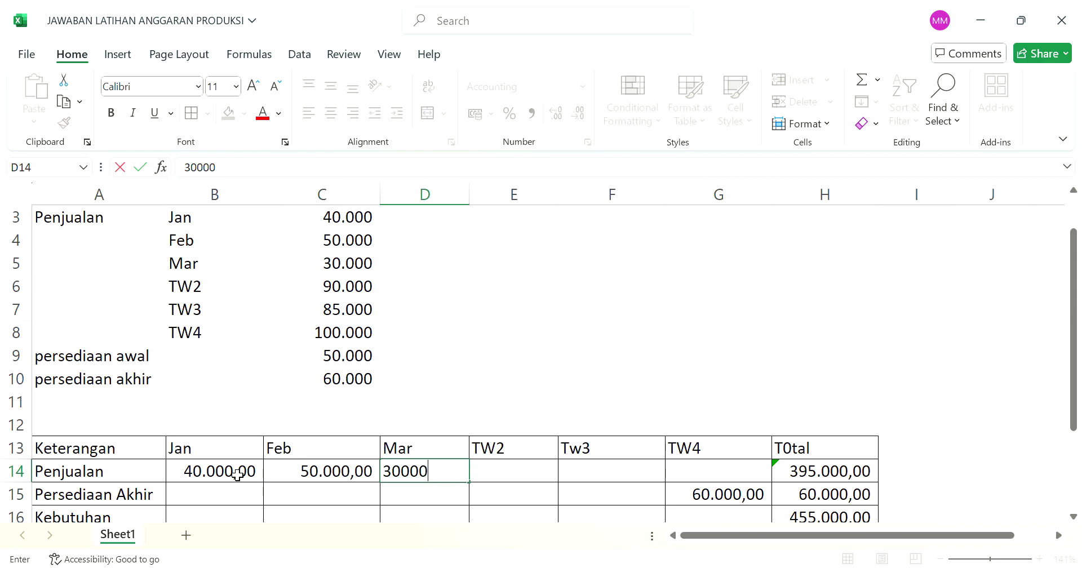
pyautogui.press('Return')
pyautogui.press('Right')
pyautogui.press('Up')
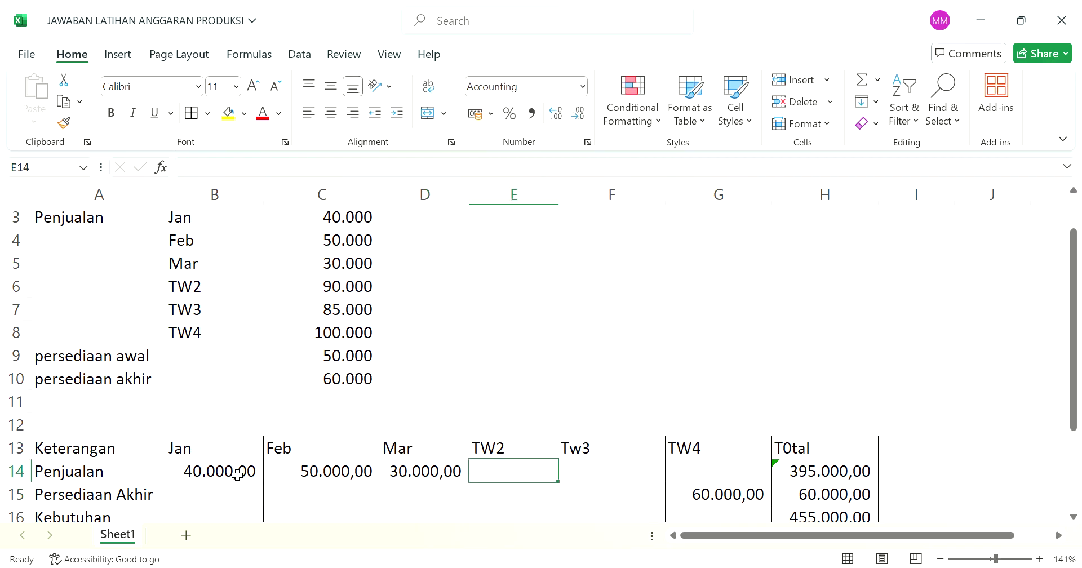
pyautogui.write('90000')
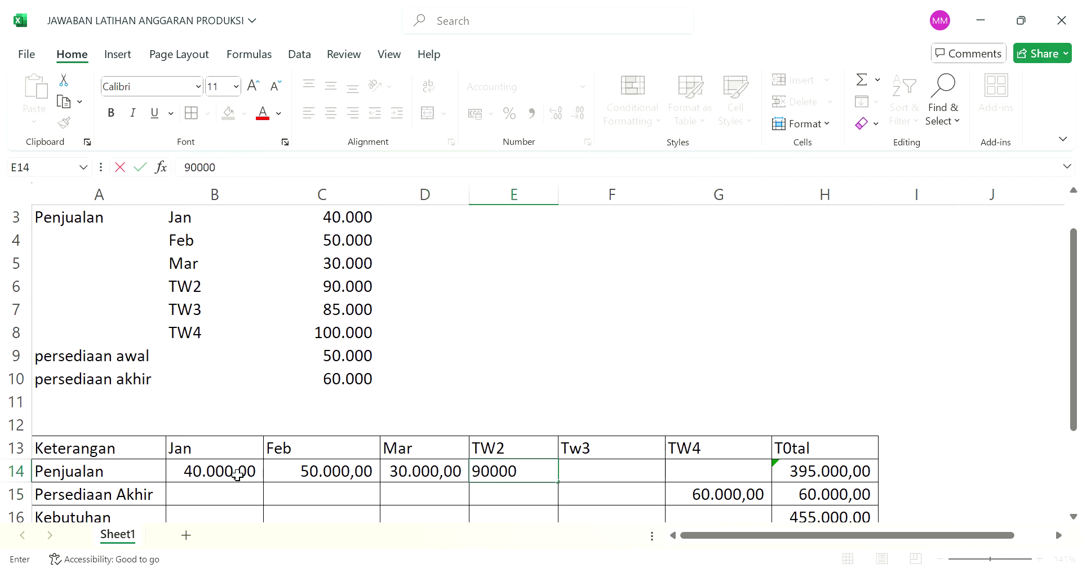
pyautogui.press('Return')
# Enter the Penjualan row's sales for TW3 as 85000 in F14 and for TW4 as 100000 in G14.
pyautogui.press('Right')
pyautogui.press('Up')
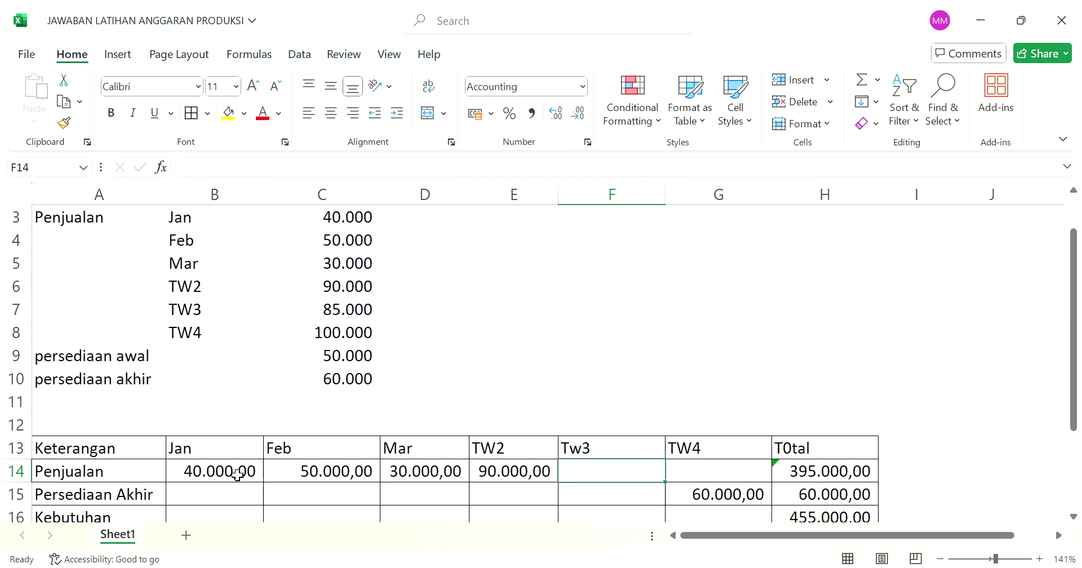
pyautogui.write('85000')
pyautogui.press('Return')
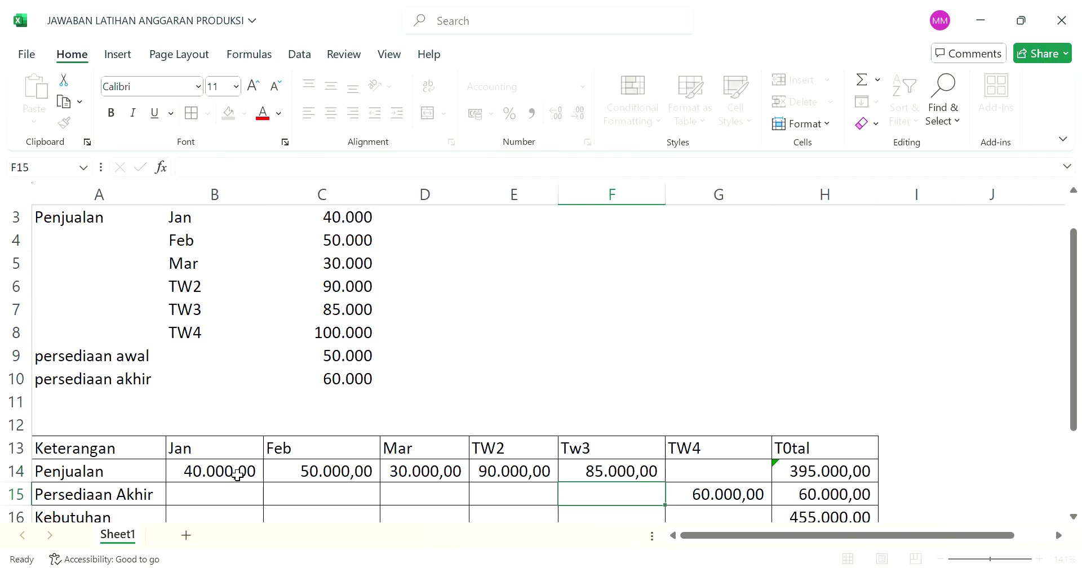
pyautogui.press('Right')
pyautogui.press('Up')
pyautogui.write('100000')
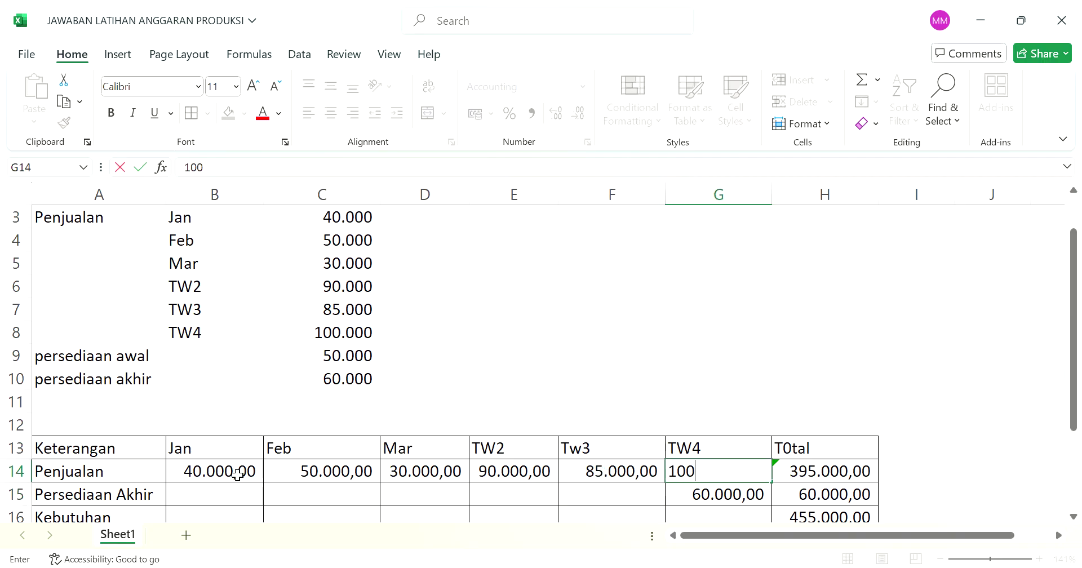
pyautogui.press('Return')
# Link the Jan cell of the Persediaan awal row, B17, to the beginning inventory in C9.
pyautogui.press('Down')
pyautogui.press('Down')
pyautogui.press('Down')
pyautogui.press('Down')
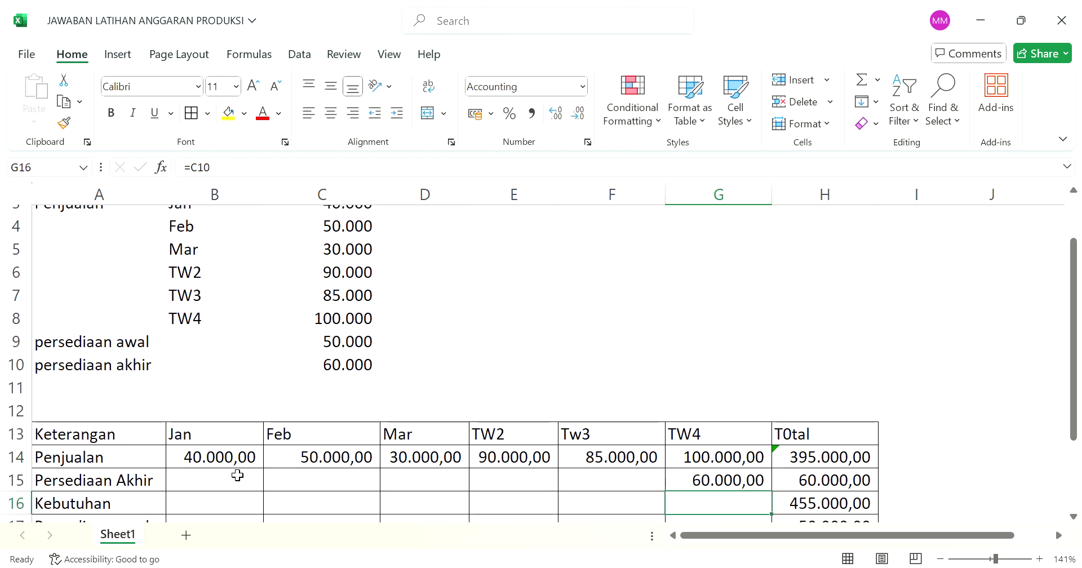
pyautogui.press('Up')
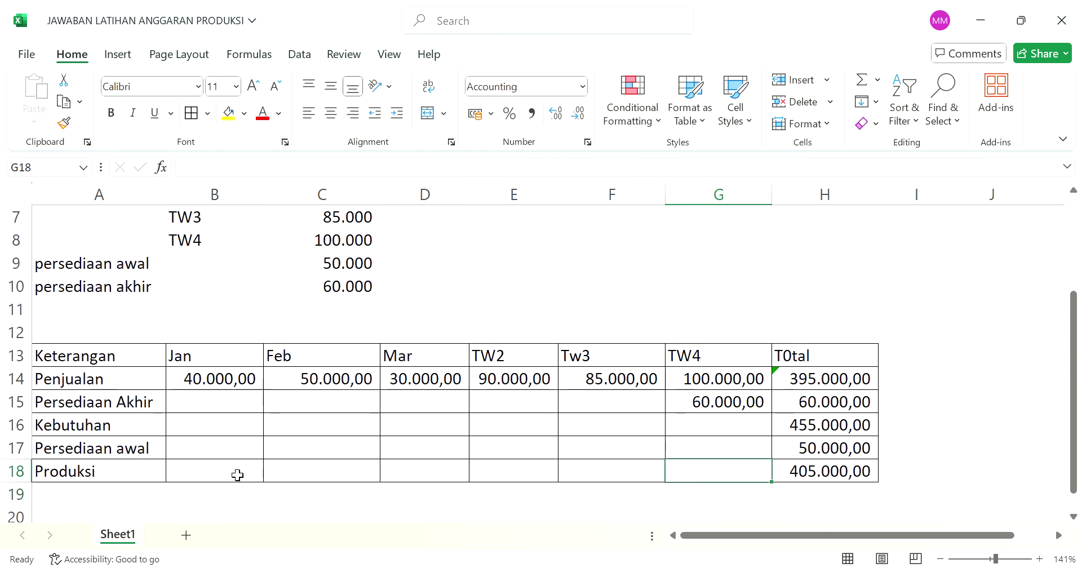
pyautogui.press('Up')
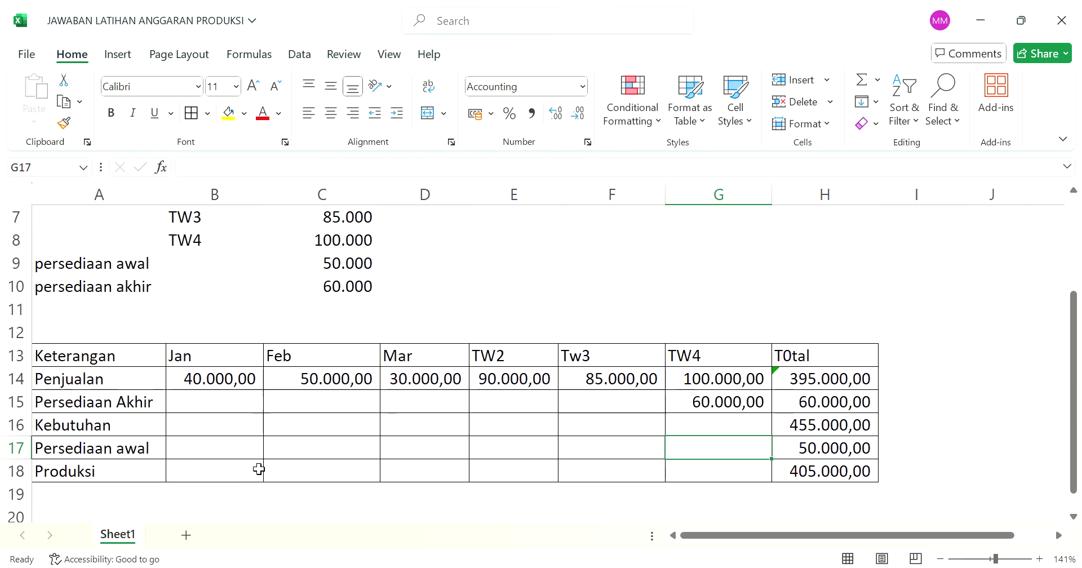
pyautogui.click(245, 451)
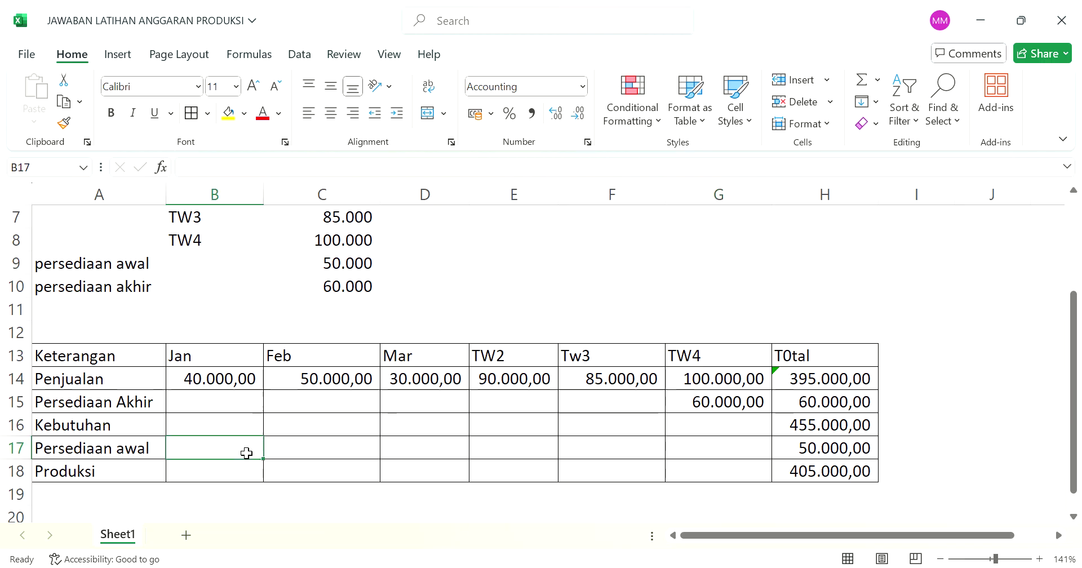
pyautogui.scroll(1, 246, 454)
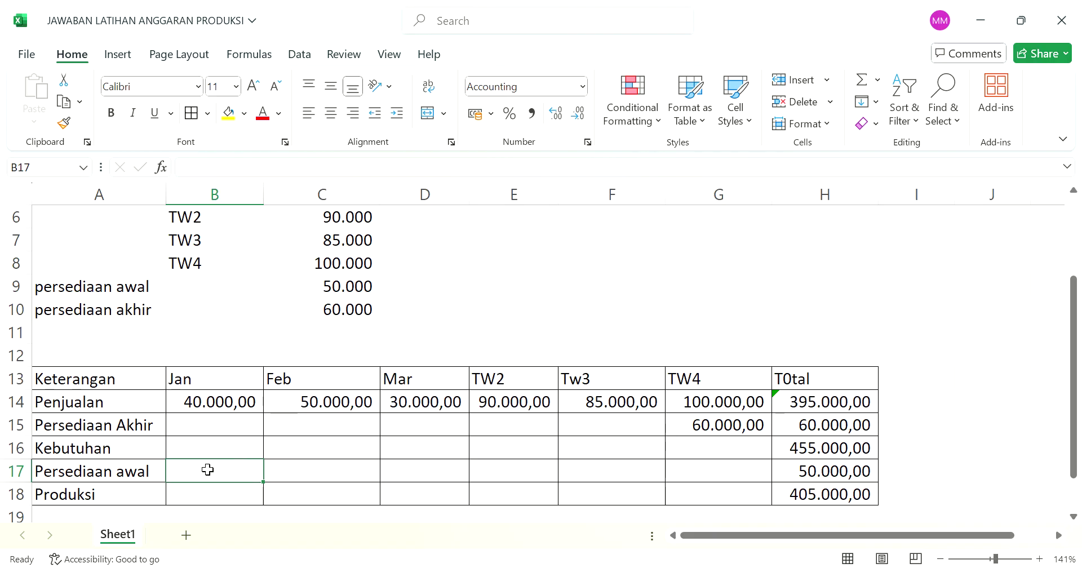
pyautogui.write('=')
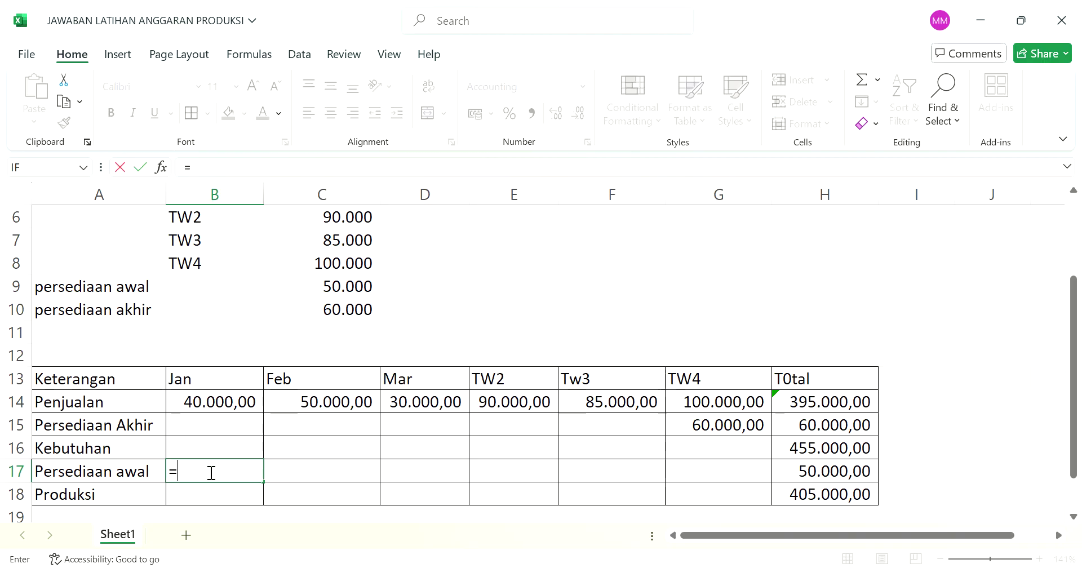
pyautogui.click(344, 290)
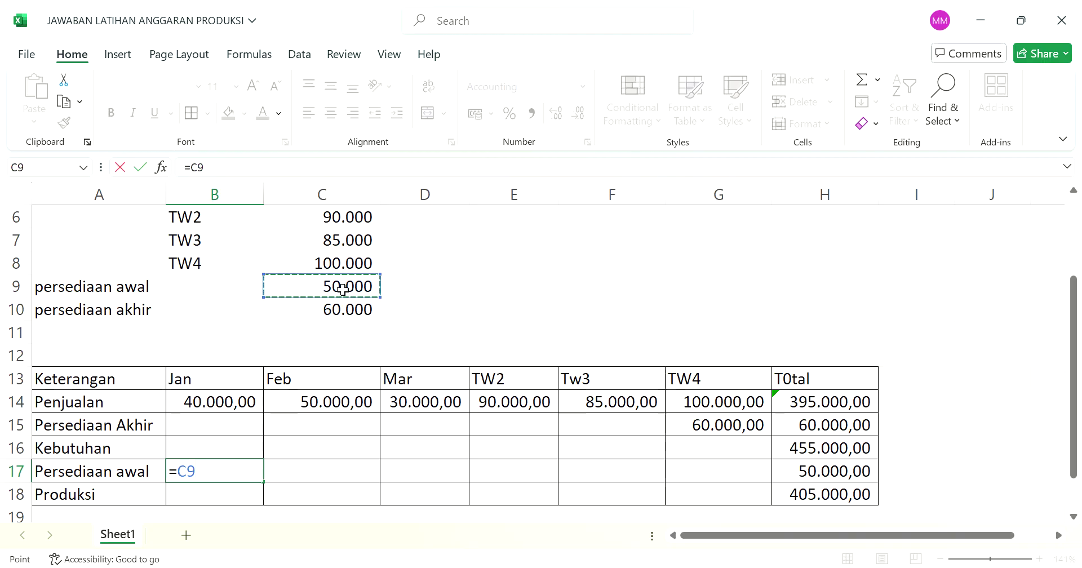
pyautogui.press('Return')
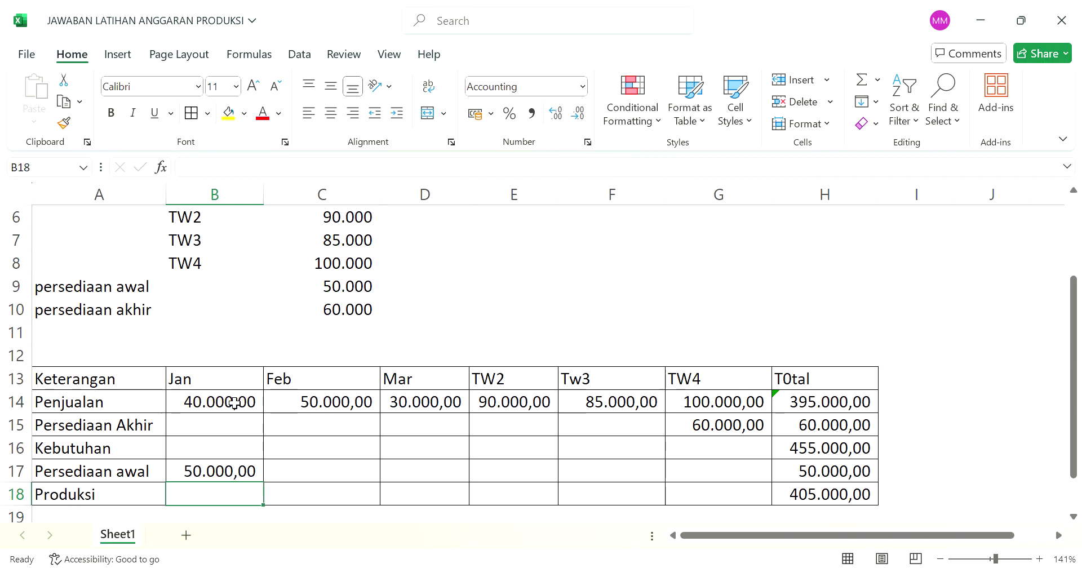
# Remove both decimal places from all figures in the budget table range B14:H18.
pyautogui.moveTo(235, 403); pyautogui.dragTo(805, 492)
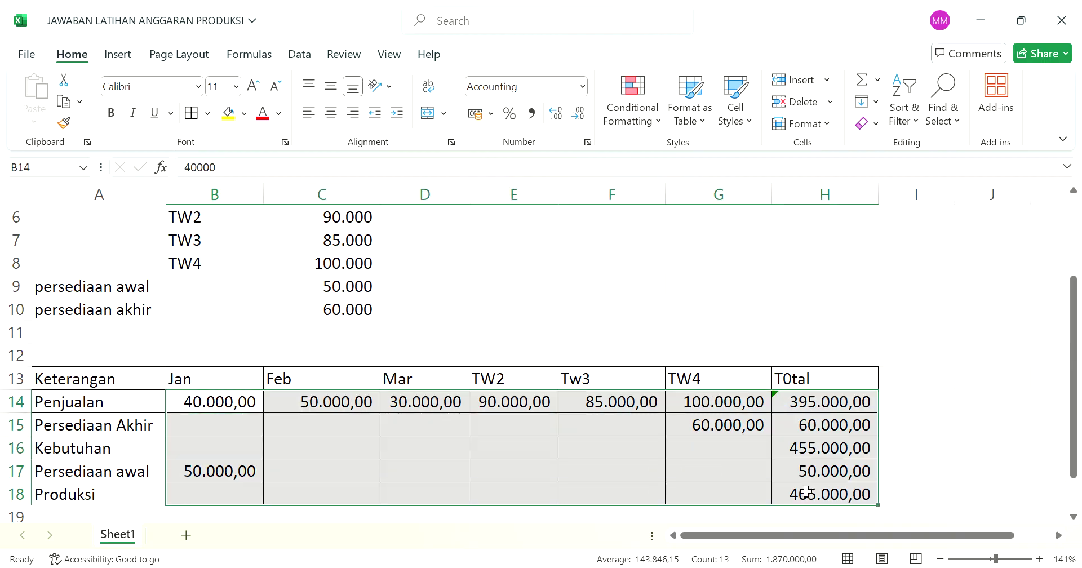
pyautogui.click(583, 116)
pyautogui.click(583, 116)
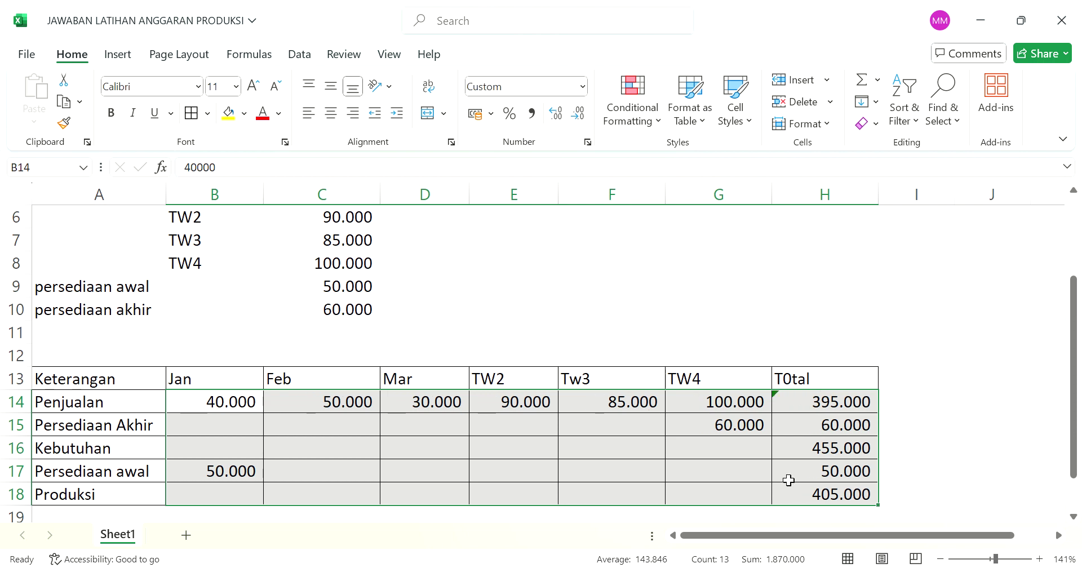
# Calculate January production in B18 by dividing the total production in H18 by 12.
pyautogui.click(764, 496)
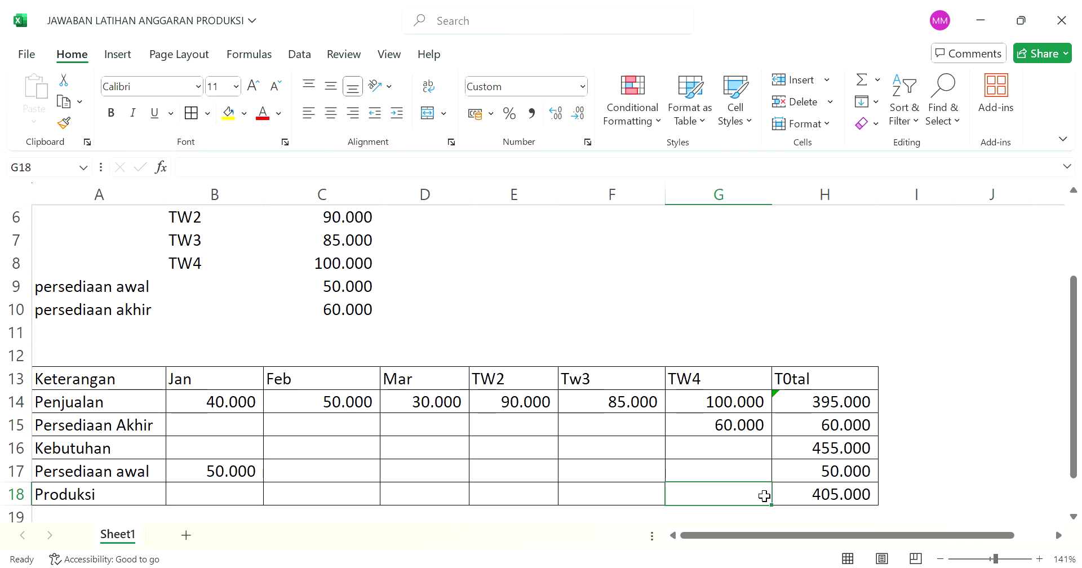
pyautogui.press('Right')
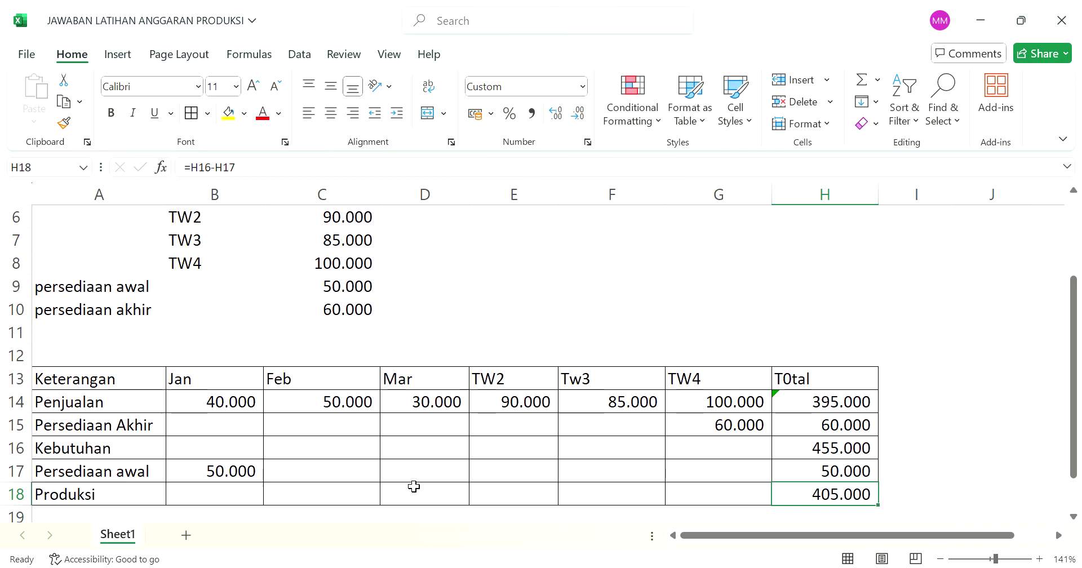
pyautogui.click(214, 506)
pyautogui.write('=')
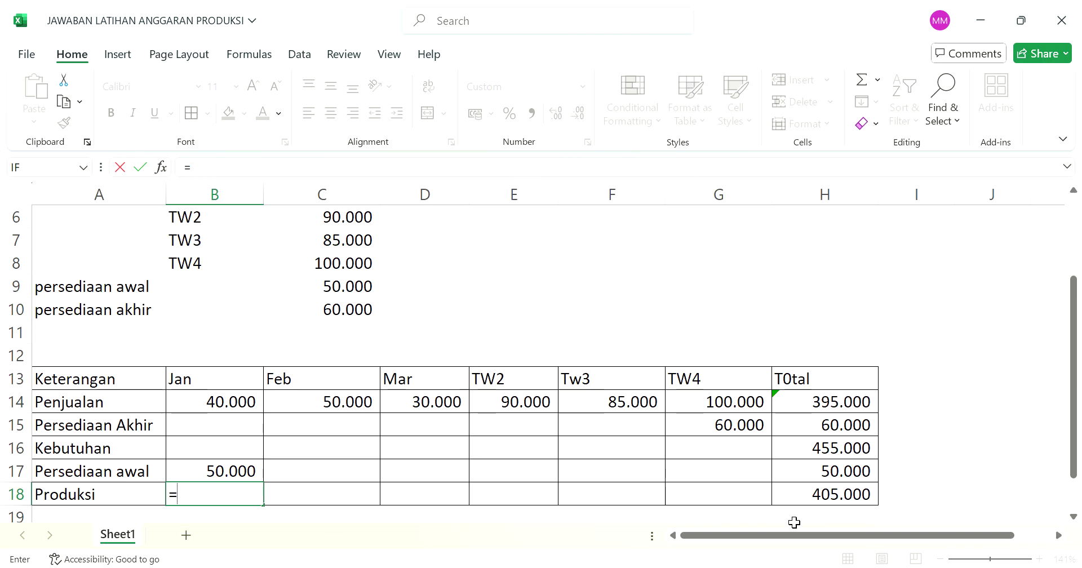
pyautogui.click(813, 496)
pyautogui.write('/12')
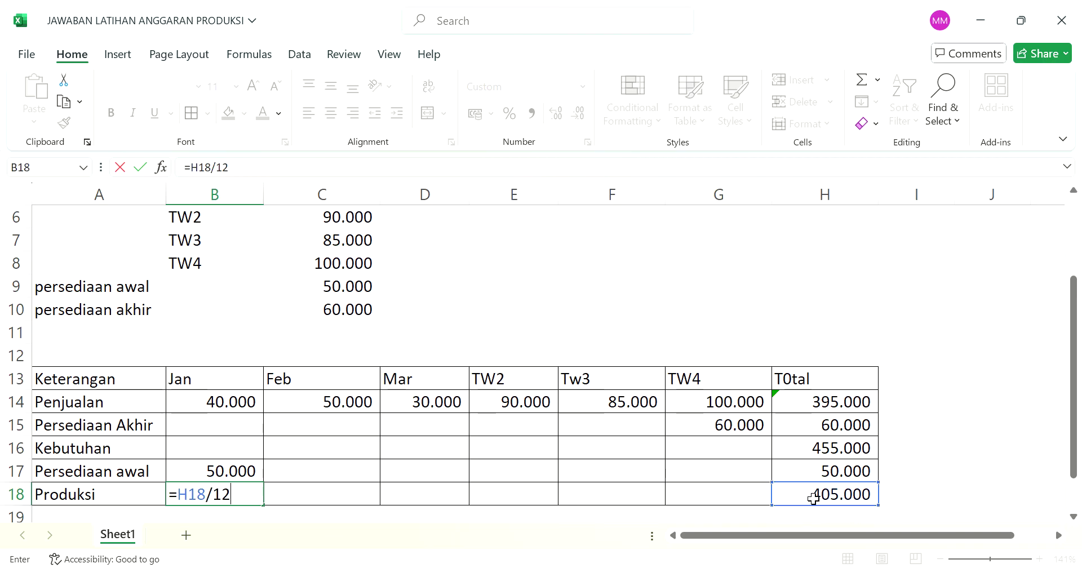
pyautogui.press('Return')
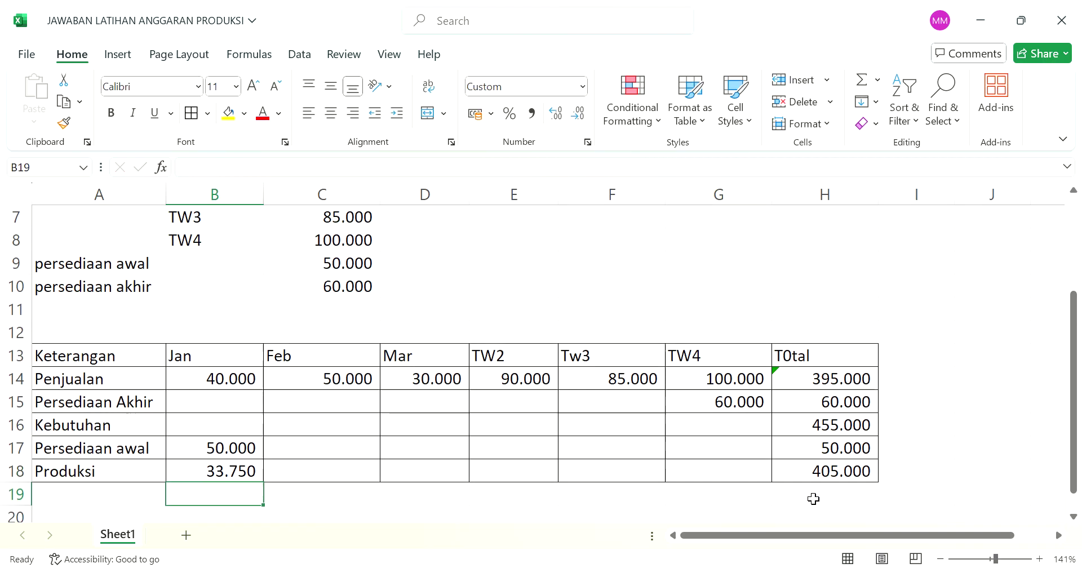
# Make the H18 reference in B18's formula absolute, giving =$H$18/12, and copy it to Feb and Mar in C18:D18.
pyautogui.click(251, 471)
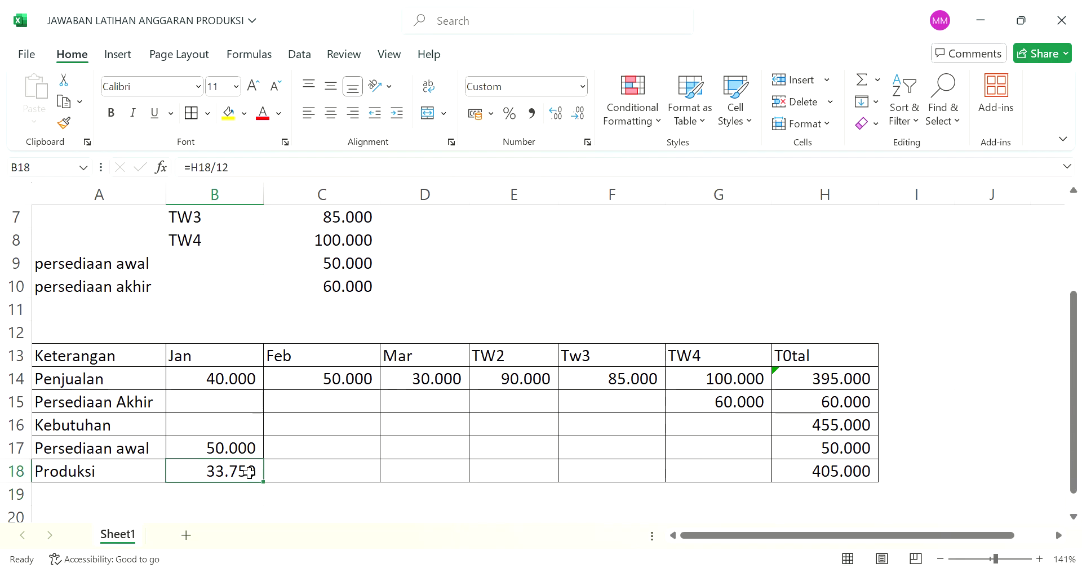
pyautogui.click(215, 168)
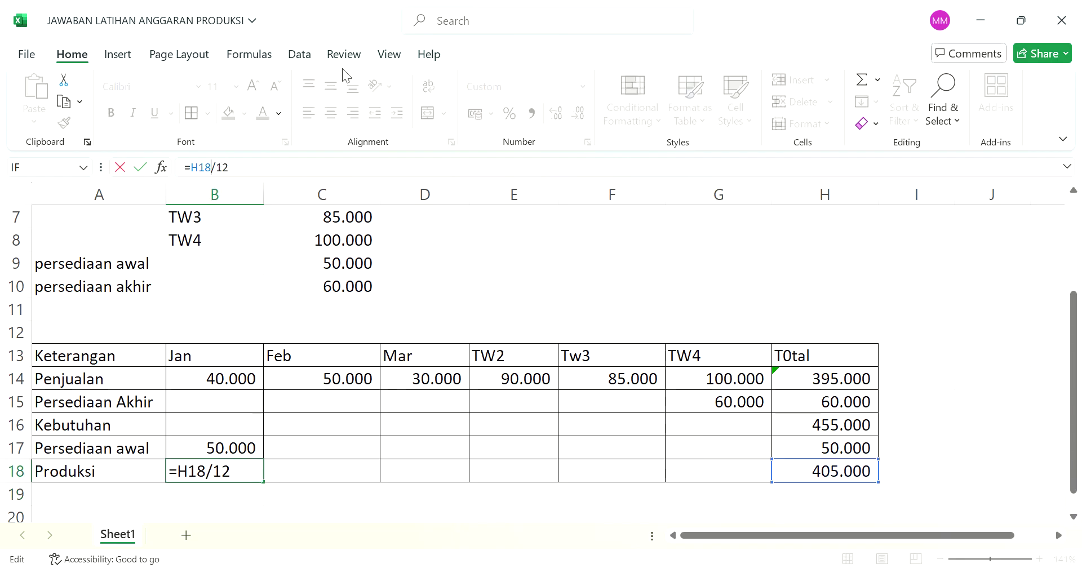
pyautogui.press('F4')
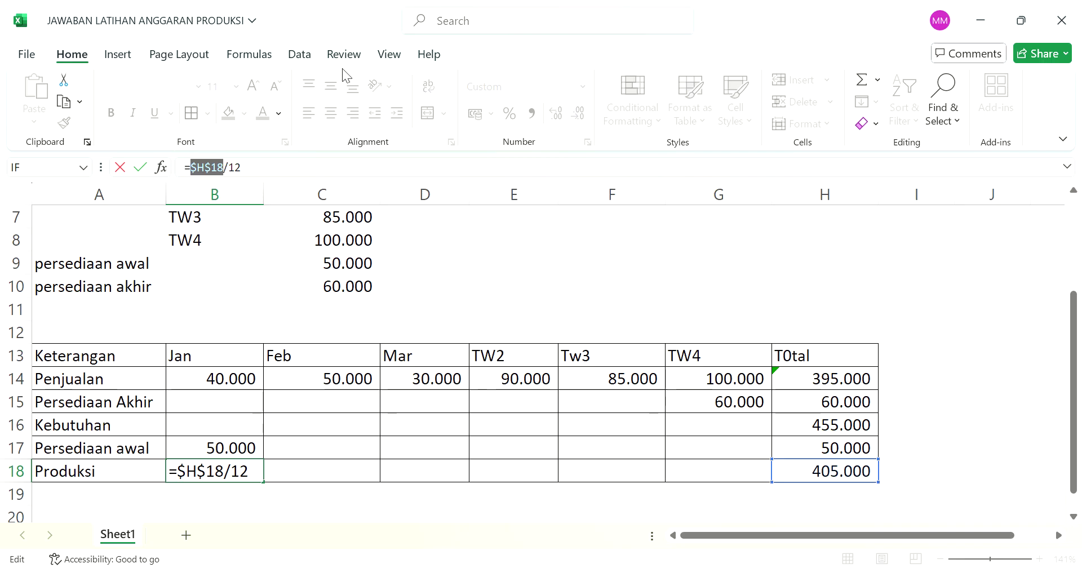
pyautogui.press('Return')
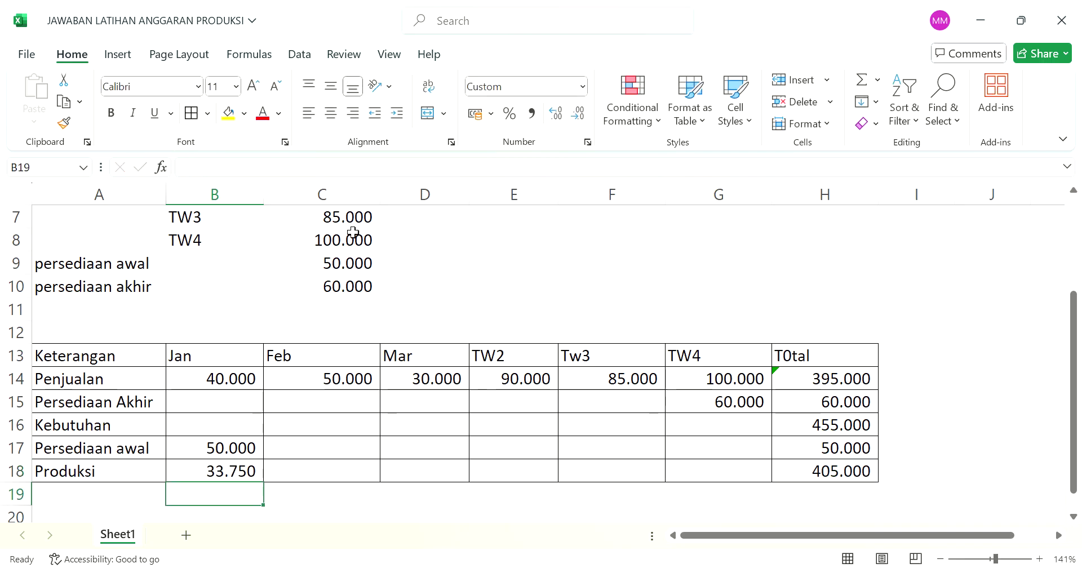
pyautogui.click(255, 466)
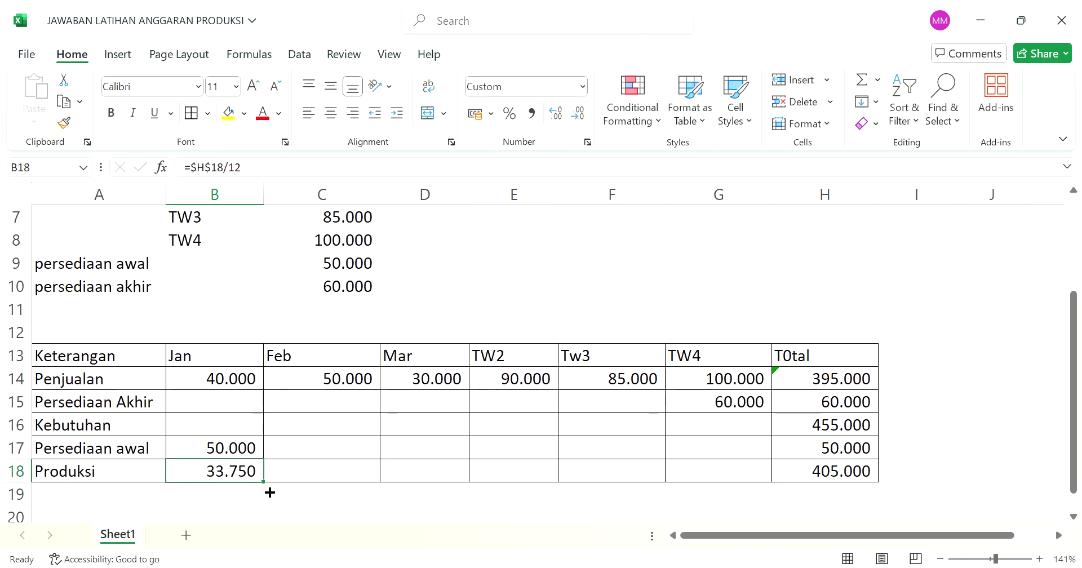
pyautogui.moveTo(270, 492); pyautogui.dragTo(465, 480)
# Calculate TW2 production in E18 with the formula =$H$18/4 and copy it to TW3 and TW4 in F18:G18.
pyautogui.click(525, 470)
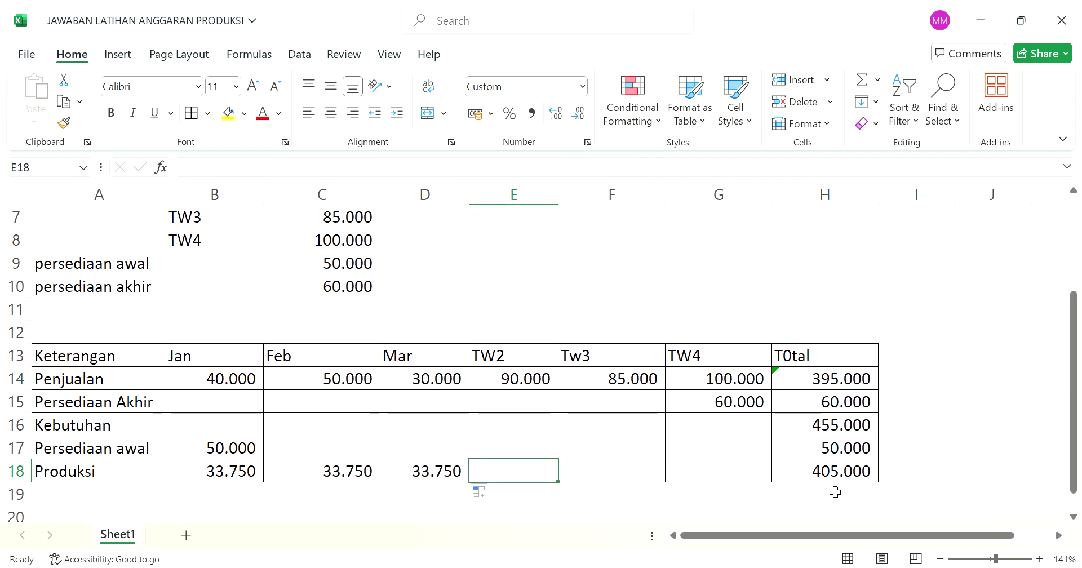
pyautogui.write('=')
pyautogui.click(862, 474)
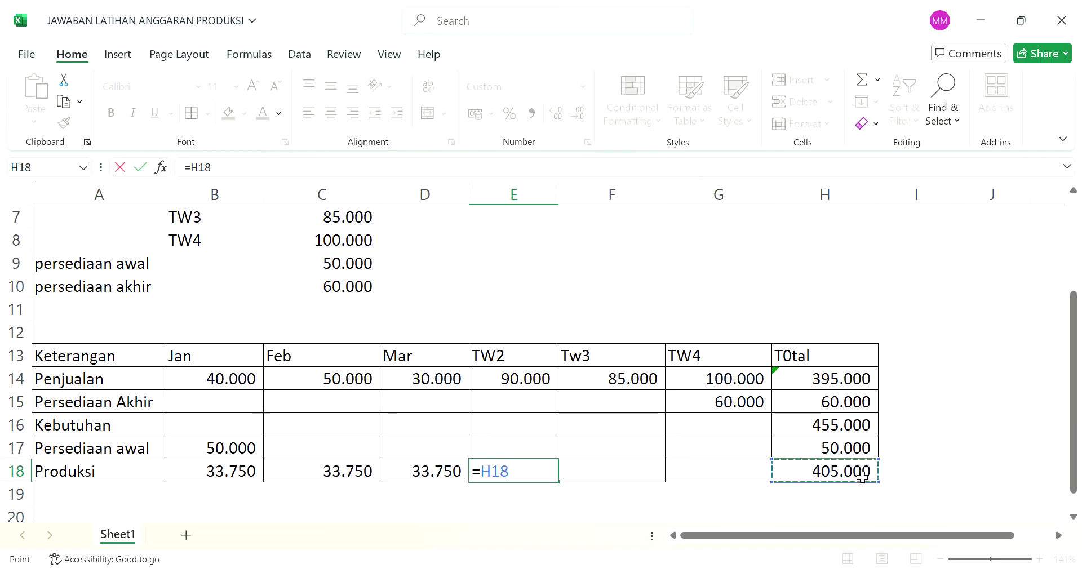
pyautogui.write('/')
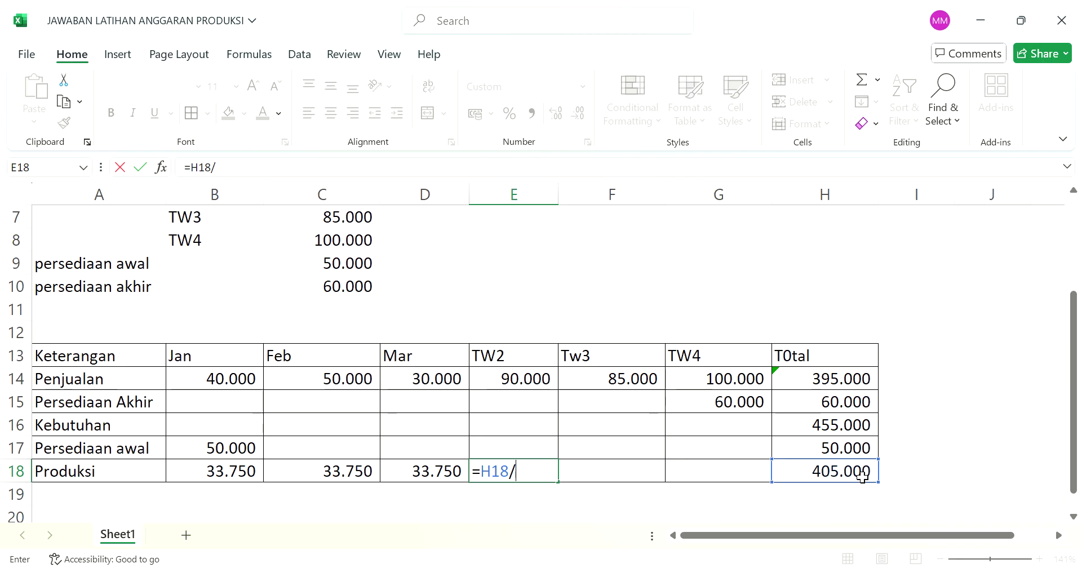
pyautogui.write('4')
pyautogui.click(217, 169)
pyautogui.press('F4')
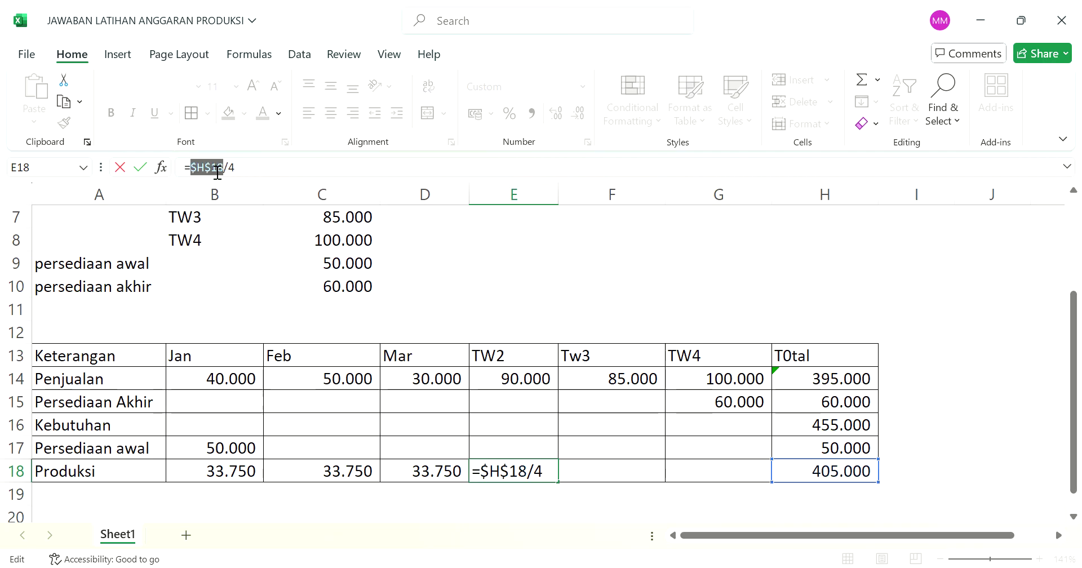
pyautogui.press('Return')
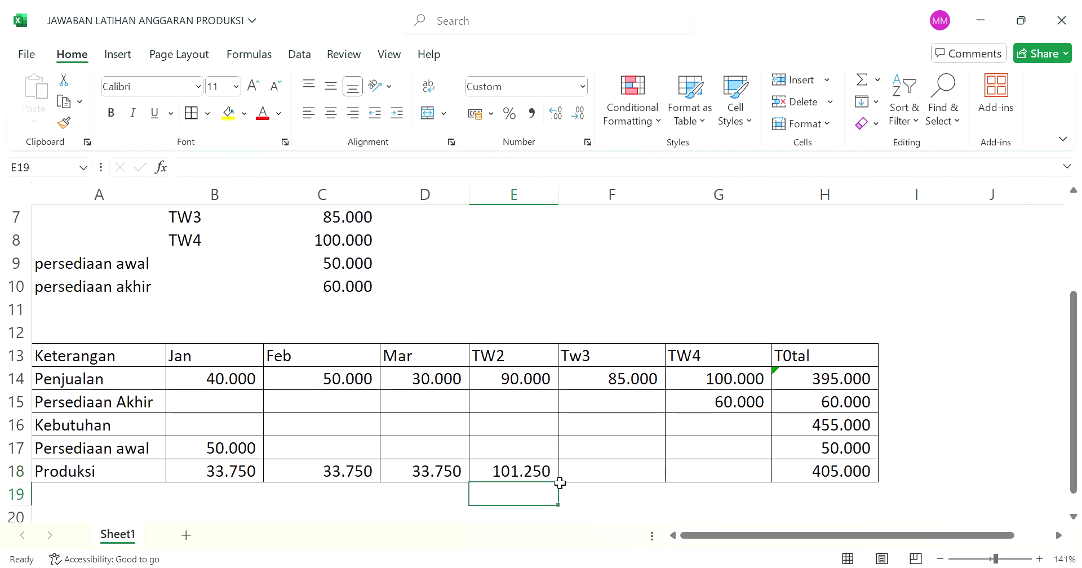
pyautogui.press('Up')
pyautogui.moveTo(561, 485); pyautogui.dragTo(782, 471)
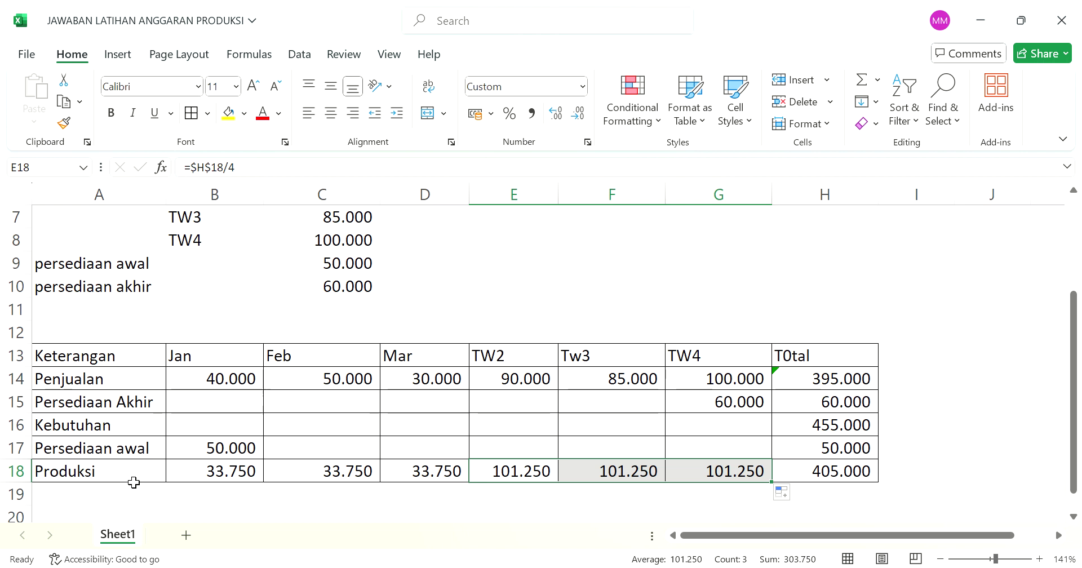
# Calculate the Jan cell of the Kebutuhan row, B16, as beginning inventory plus production with =B17+B18.
pyautogui.click(245, 430)
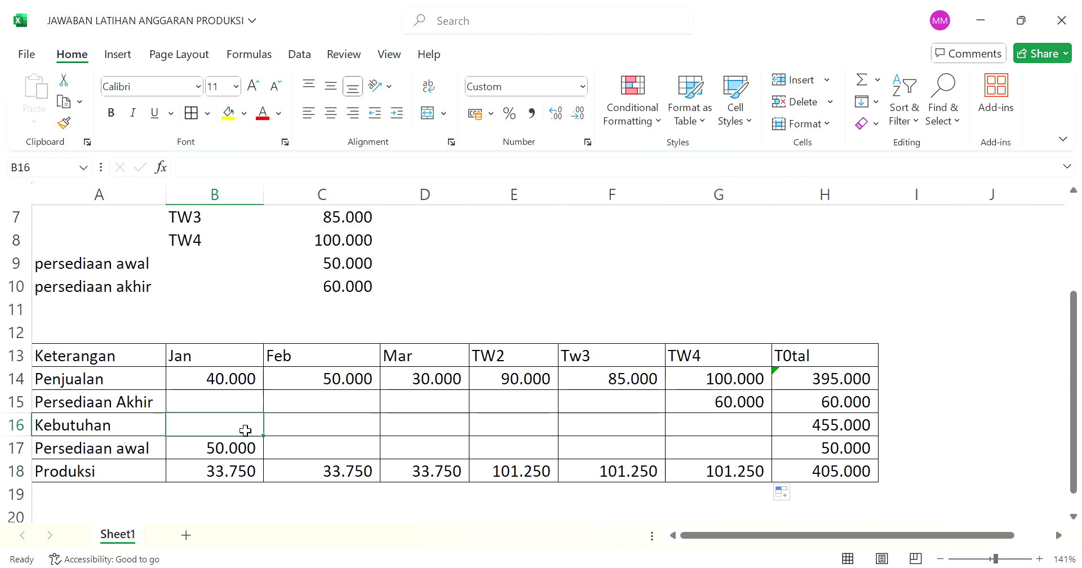
pyautogui.click(256, 403)
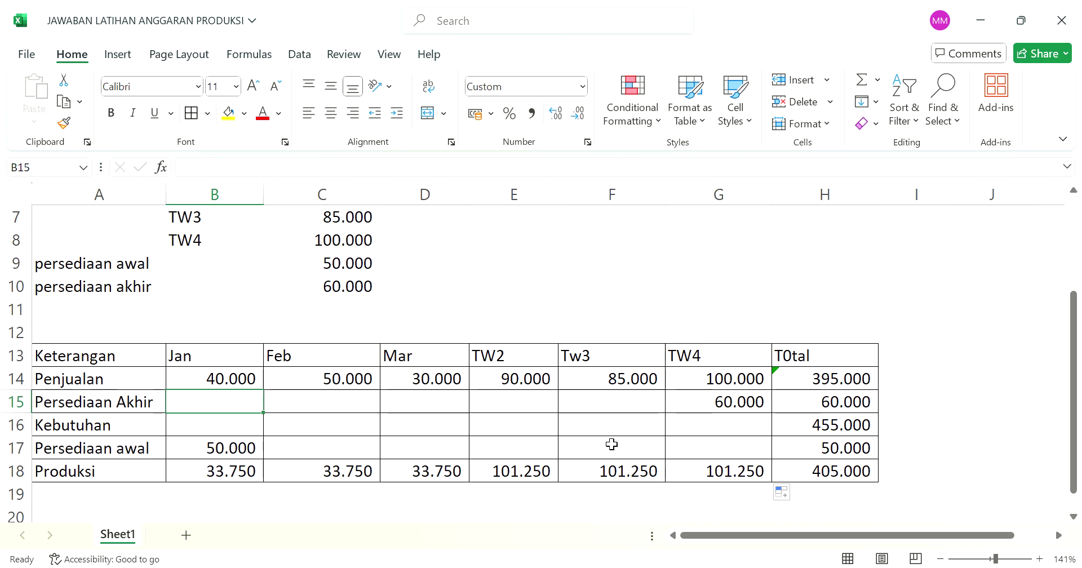
pyautogui.click(242, 430)
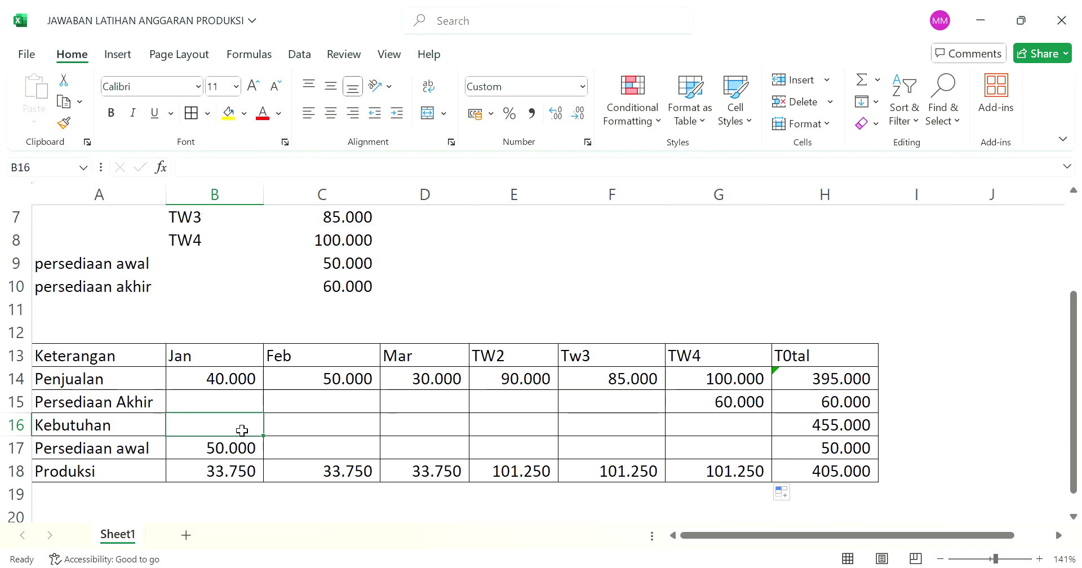
pyautogui.write('=')
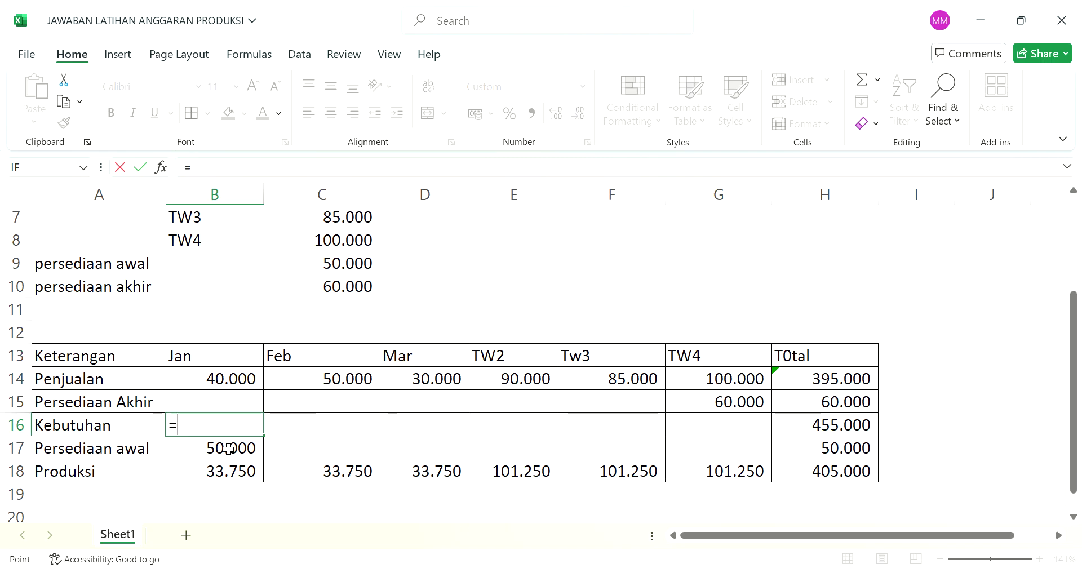
pyautogui.click(228, 449)
pyautogui.write('+')
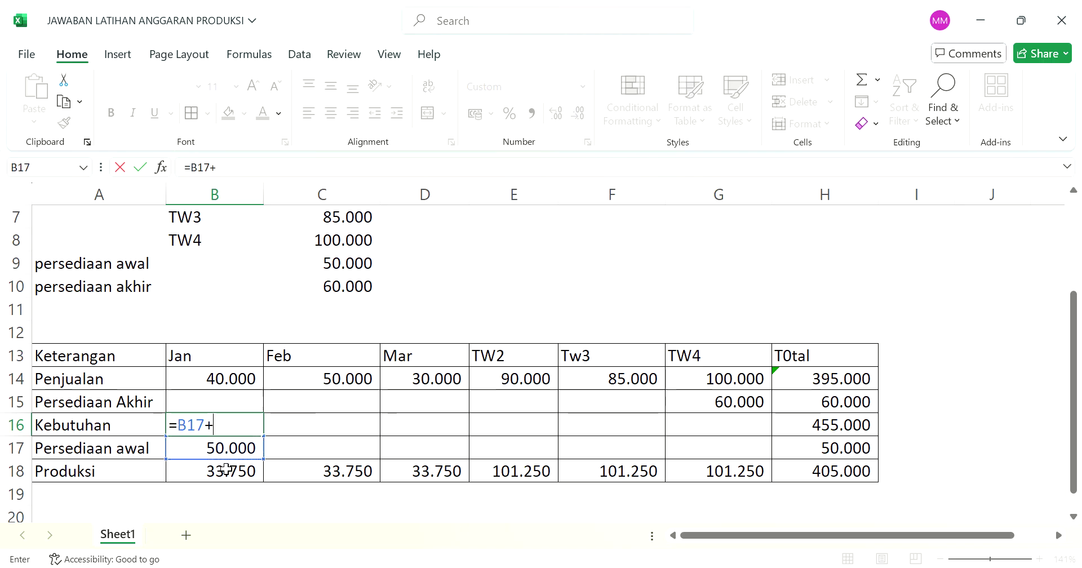
pyautogui.click(226, 469)
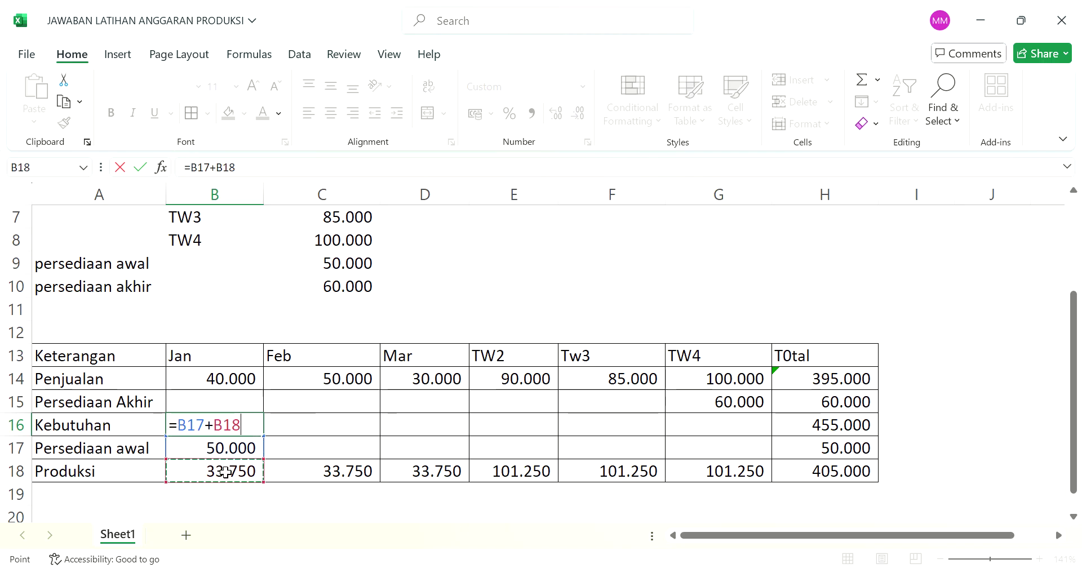
pyautogui.press('Return')
# Calculate the Jan cell of the Persediaan Akhir row, B15, as Kebutuhan minus Penjualan with =B16-B14.
pyautogui.press('Up')
pyautogui.press('Up')
pyautogui.press('Up')
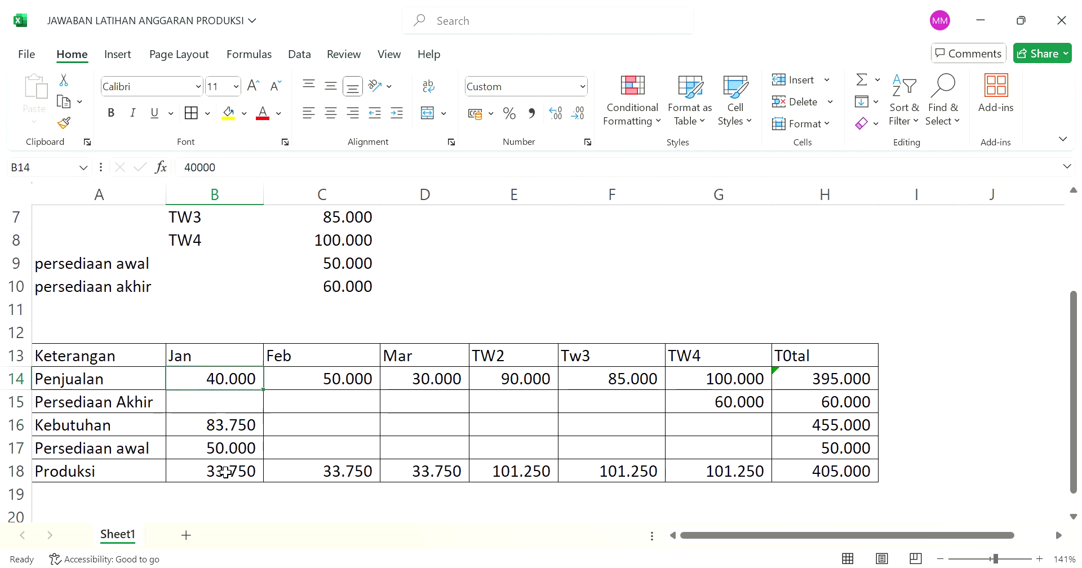
pyautogui.press('Down')
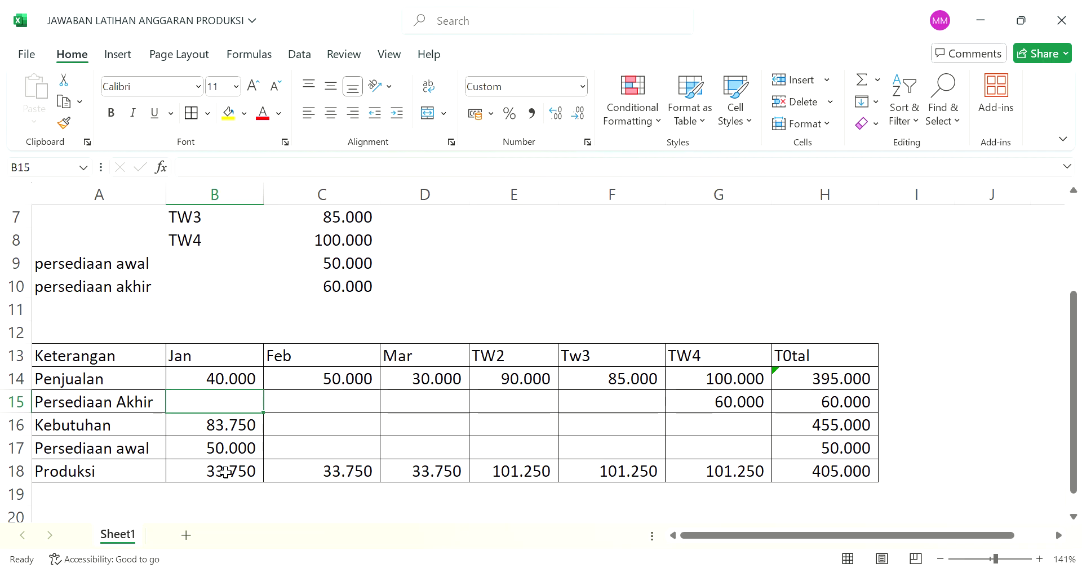
pyautogui.write('=')
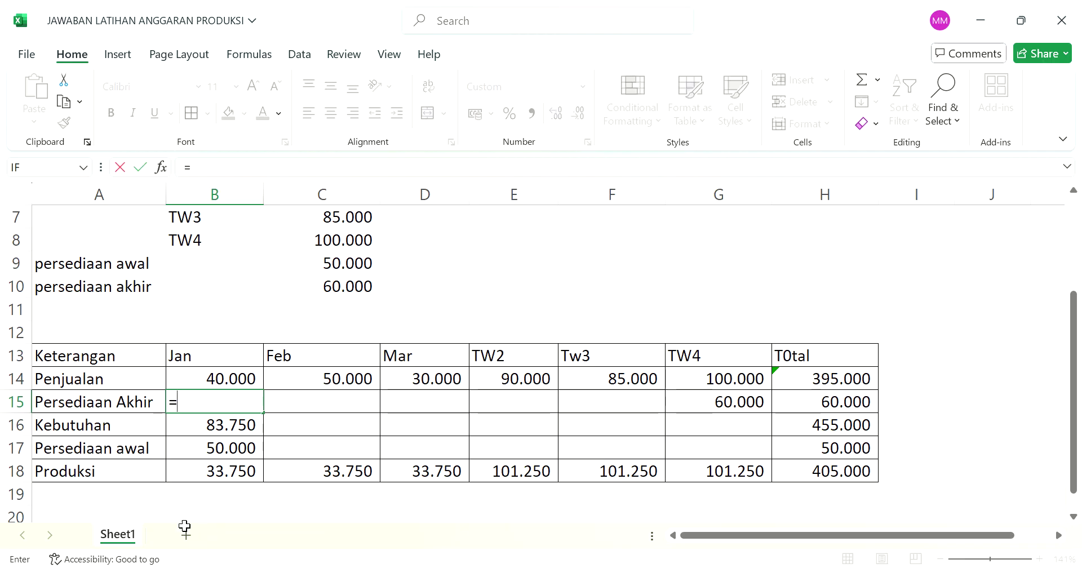
pyautogui.click(216, 427)
pyautogui.write('-')
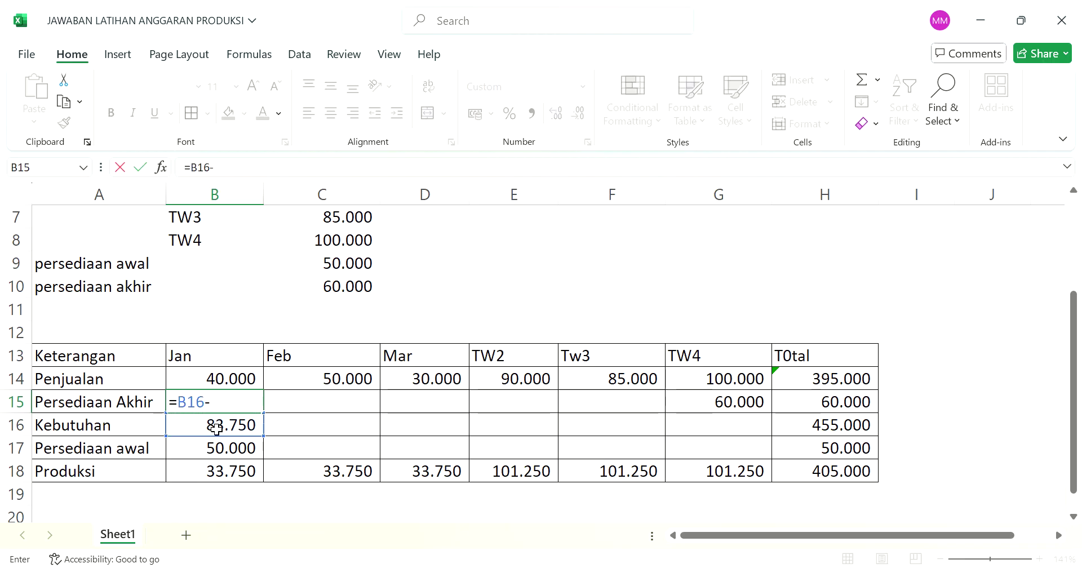
pyautogui.click(240, 378)
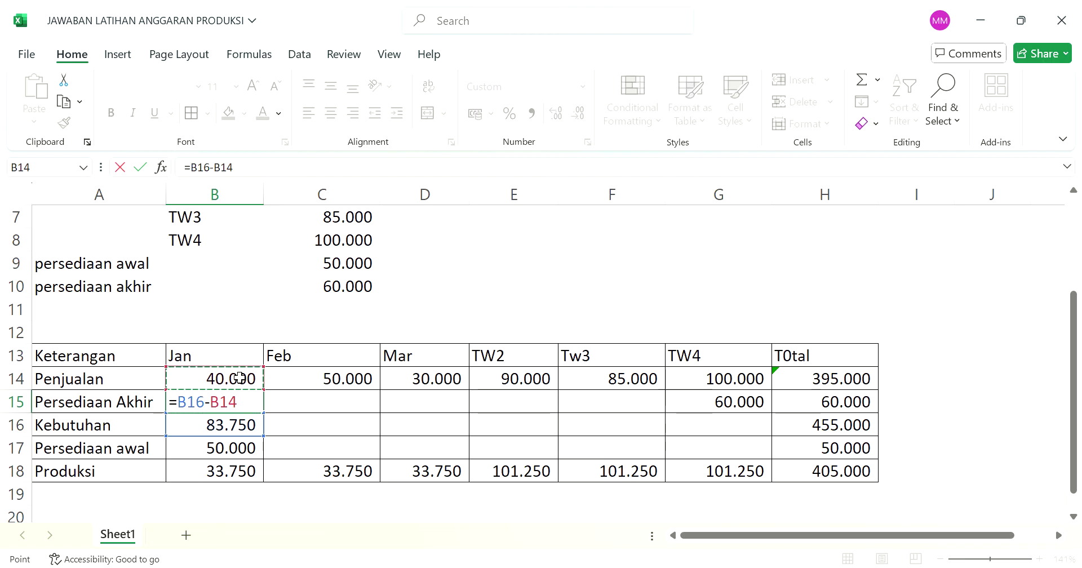
pyautogui.press('Return')
# Link the Feb cell of the Persediaan awal row, C17, to January's ending inventory in B15.
pyautogui.press('Down')
pyautogui.press('Right')
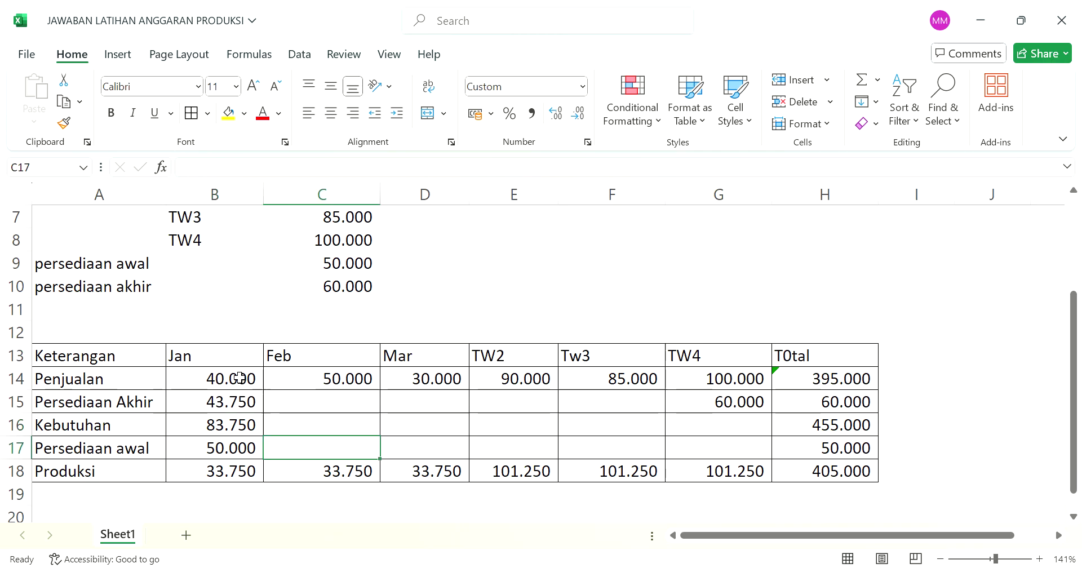
pyautogui.write('=')
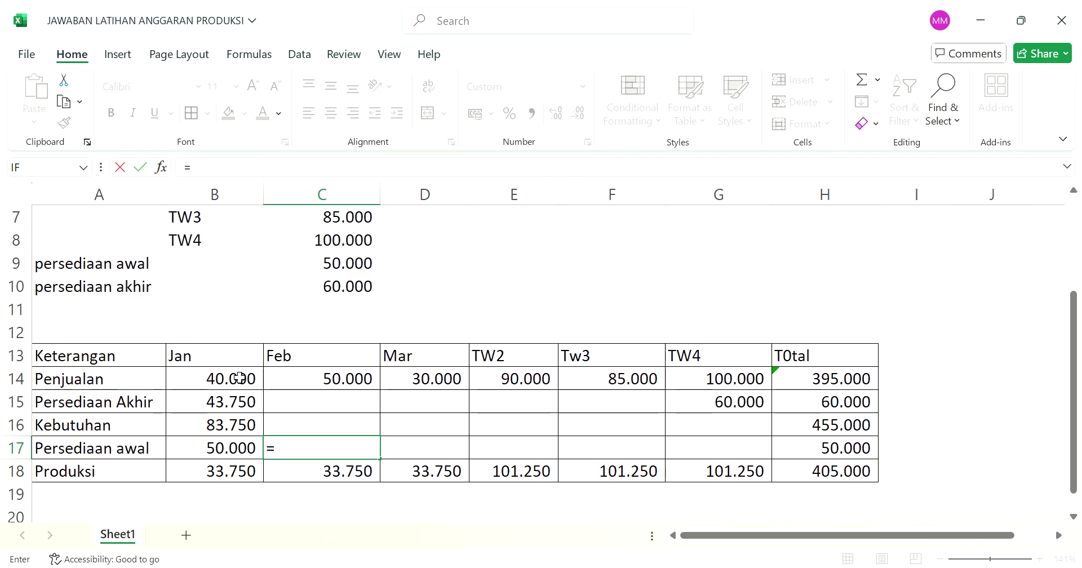
pyautogui.click(229, 410)
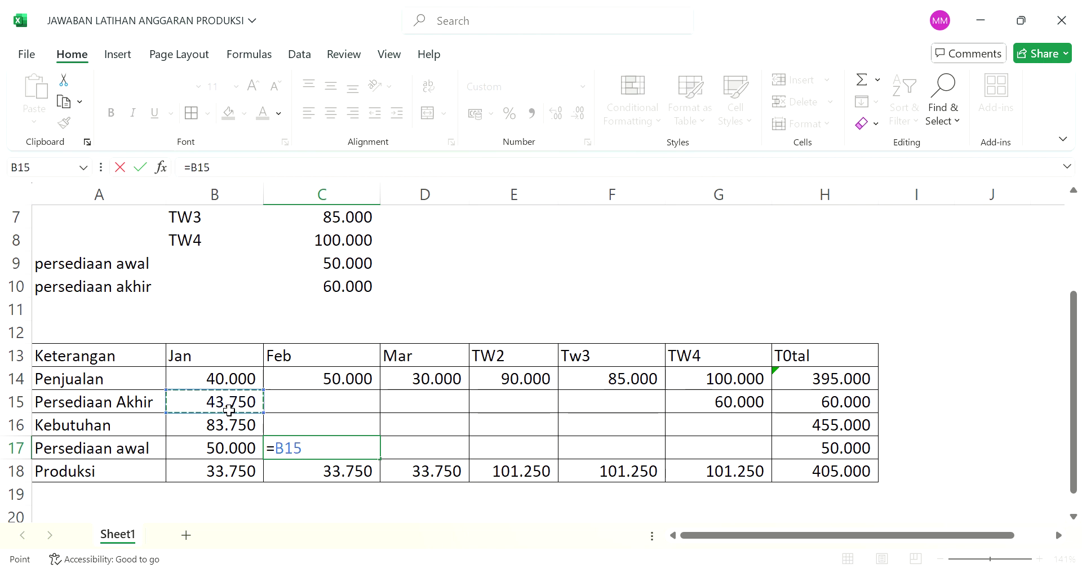
pyautogui.press('Return')
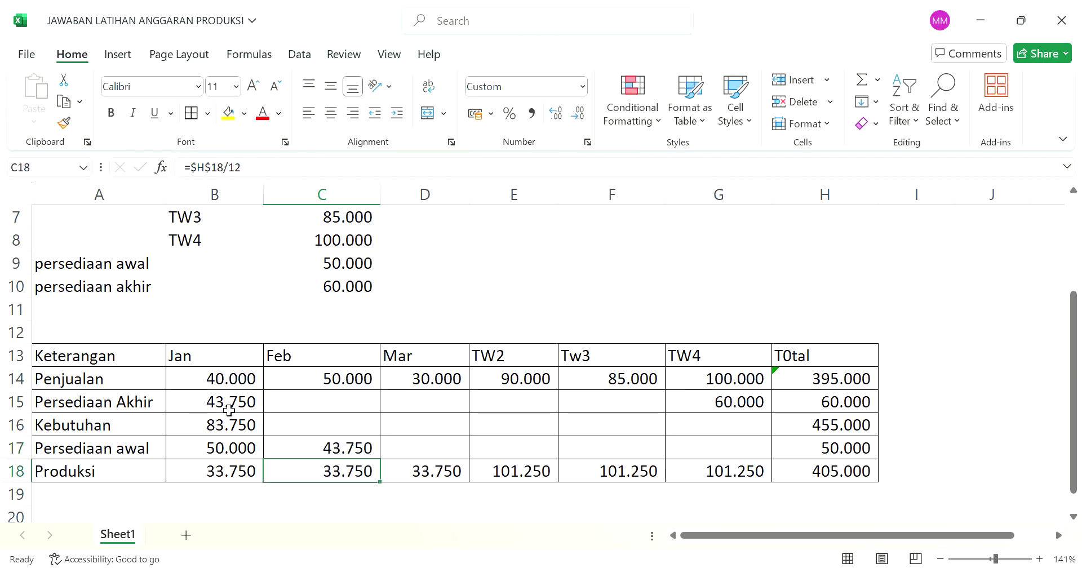
# Fill February by copying January's Kebutuhan formula from B16 to C16 and its Persediaan Akhir formula from B15 to C15.
pyautogui.press('Up')
pyautogui.press('Up')
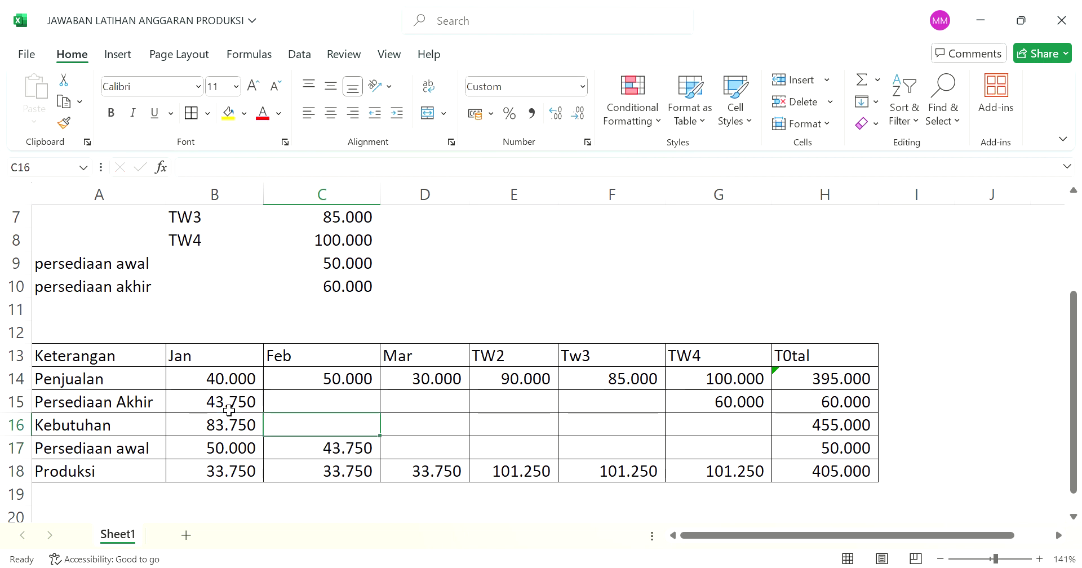
pyautogui.click(249, 434)
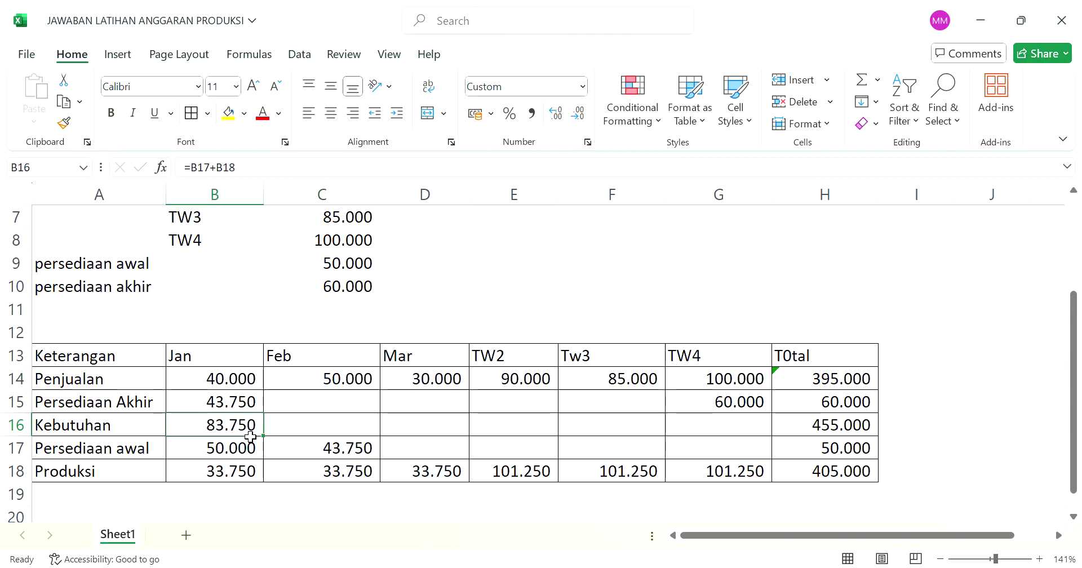
pyautogui.click(315, 436)
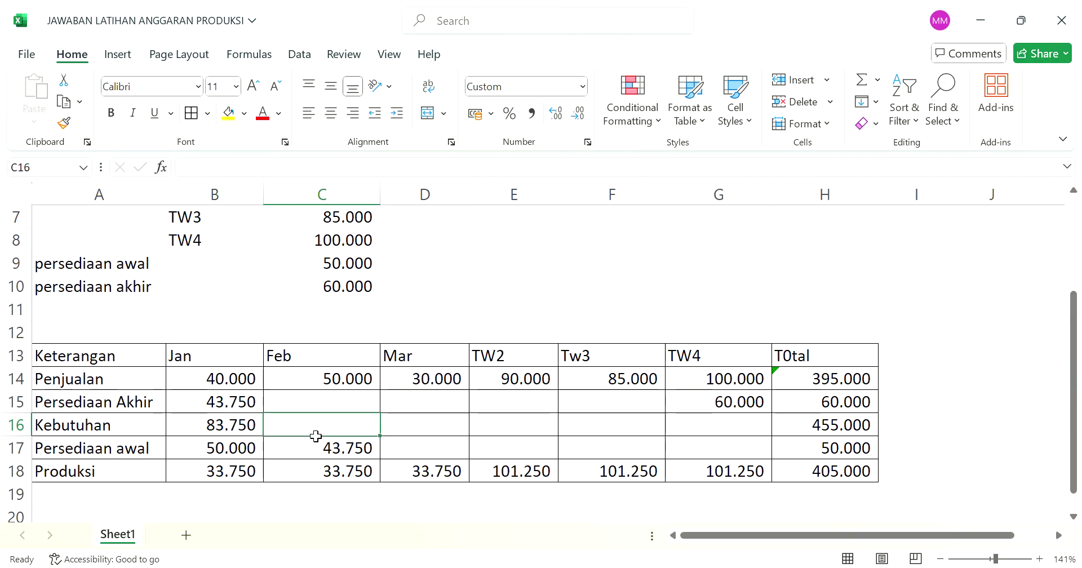
pyautogui.click(337, 406)
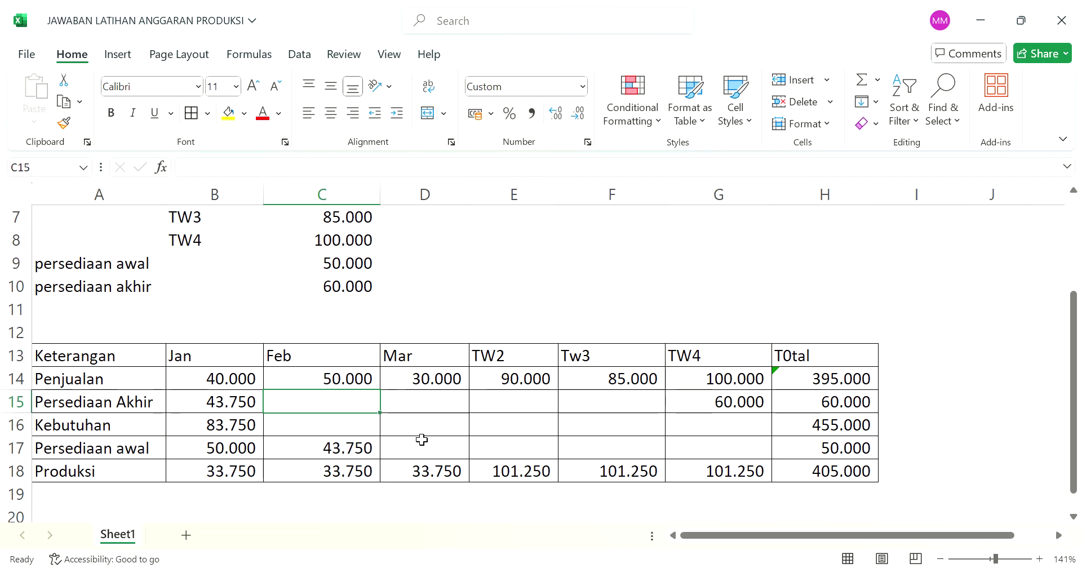
pyautogui.click(326, 423)
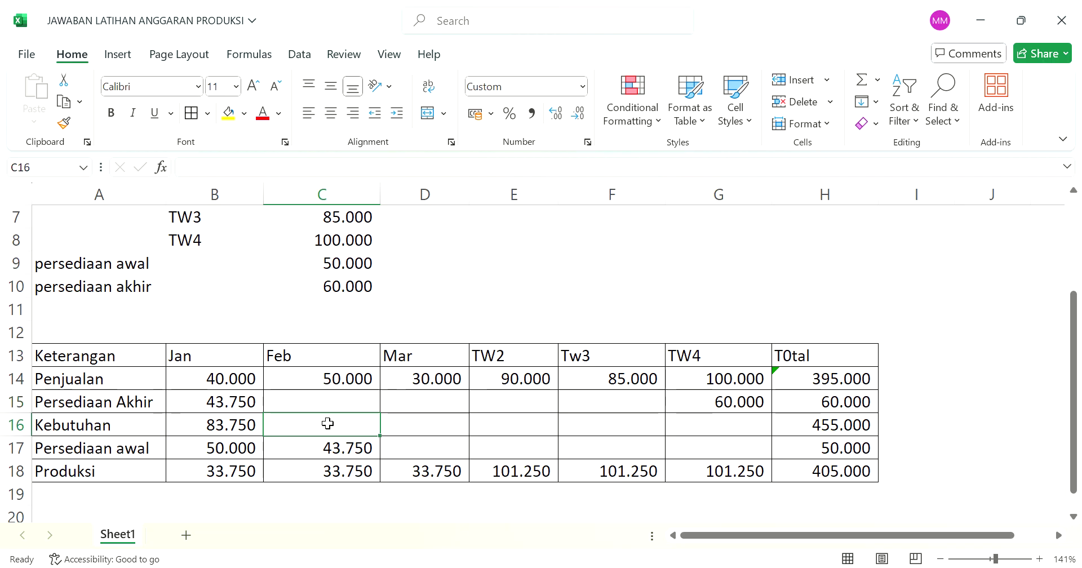
pyautogui.click(250, 427)
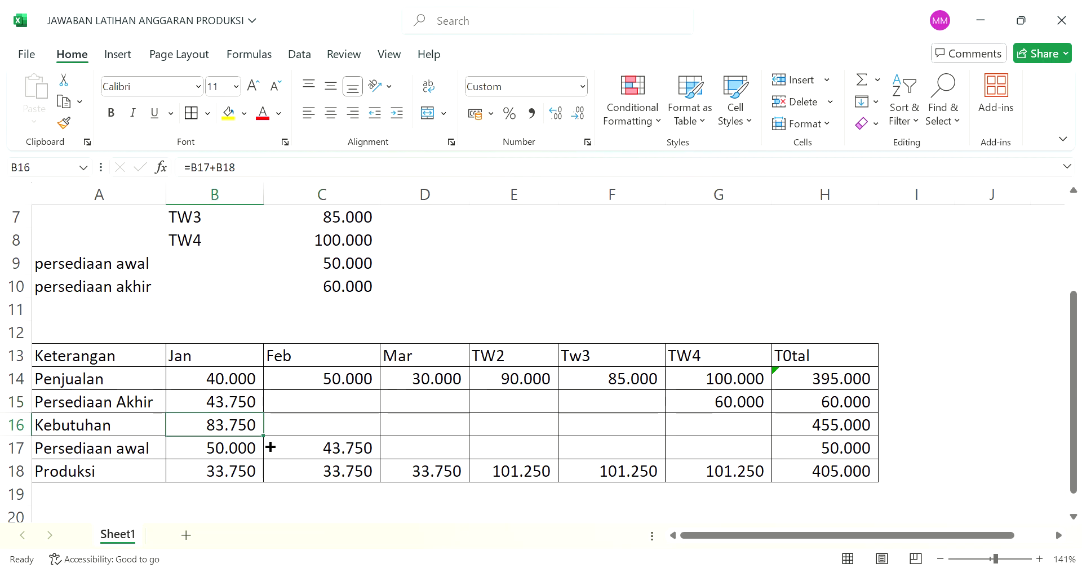
pyautogui.moveTo(265, 437); pyautogui.dragTo(356, 440)
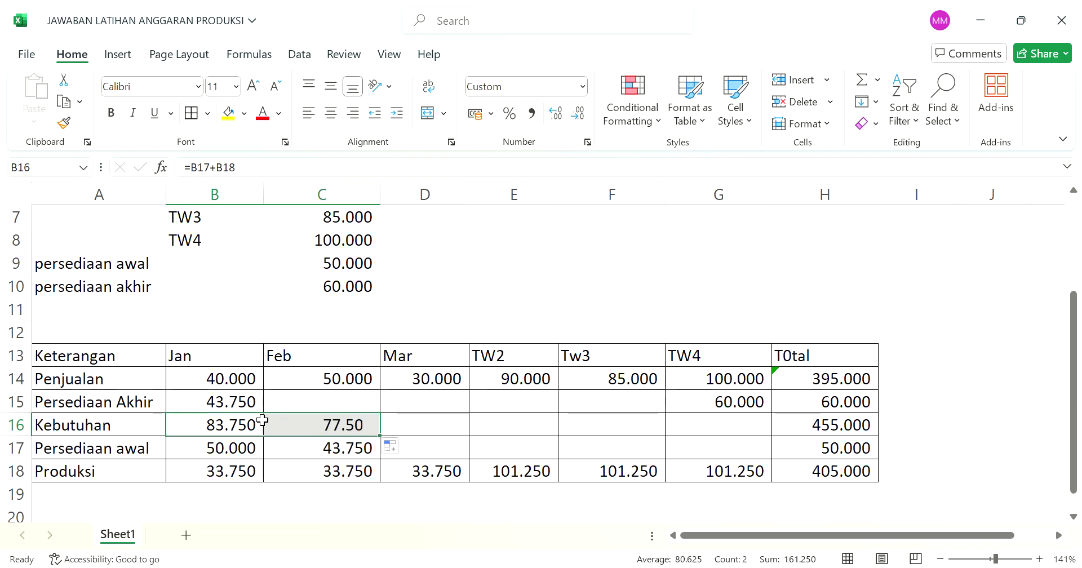
pyautogui.click(227, 403)
pyautogui.moveTo(271, 418); pyautogui.dragTo(357, 411)
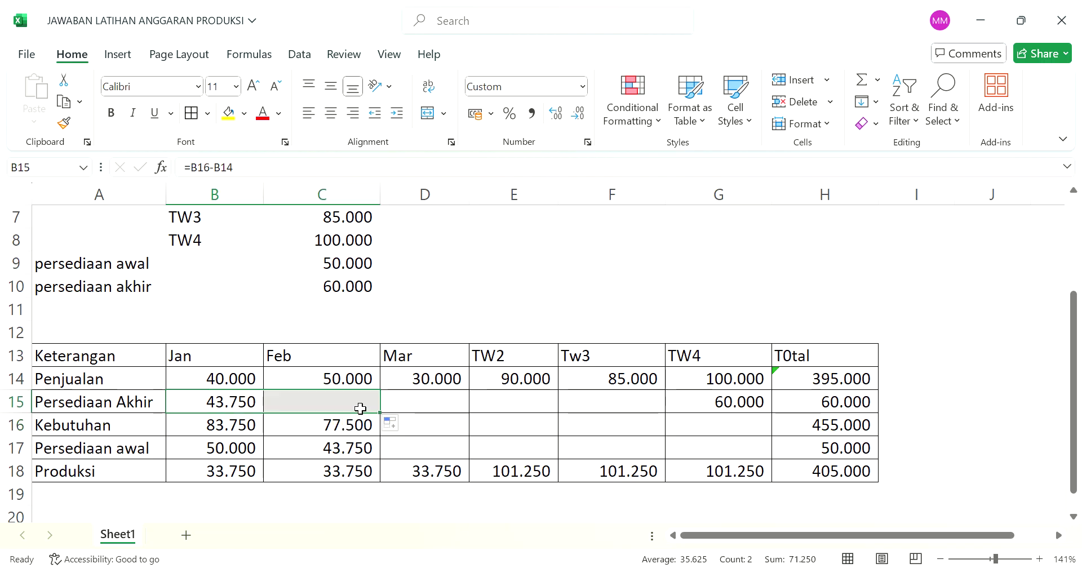
# Fill March by copying February's Persediaan awal, Kebutuhan and Persediaan Akhir formulas from C17, C16 and C15 into column D.
pyautogui.click(367, 457)
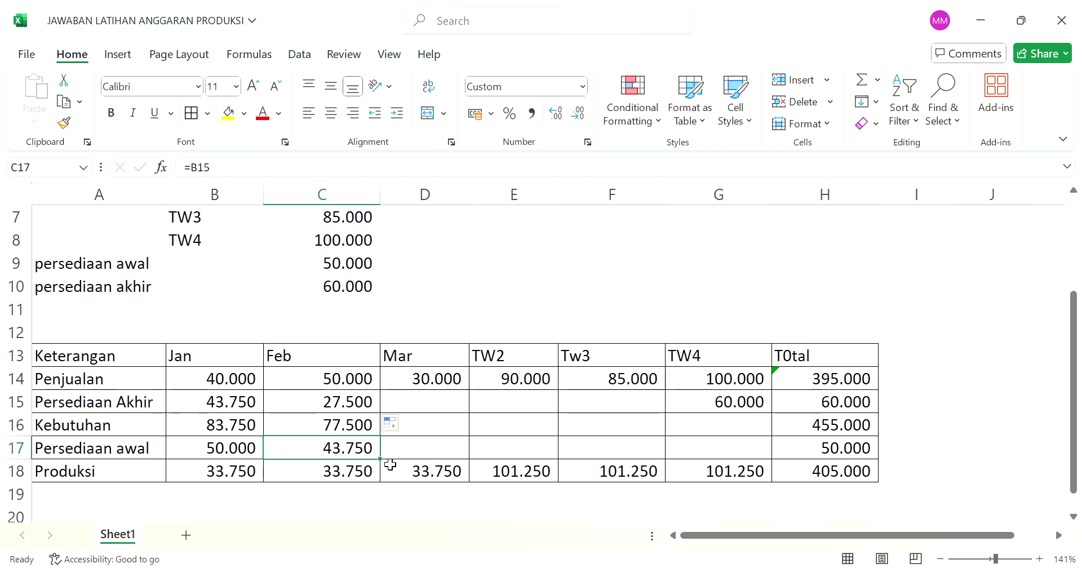
pyautogui.click(389, 458)
pyautogui.click(377, 457)
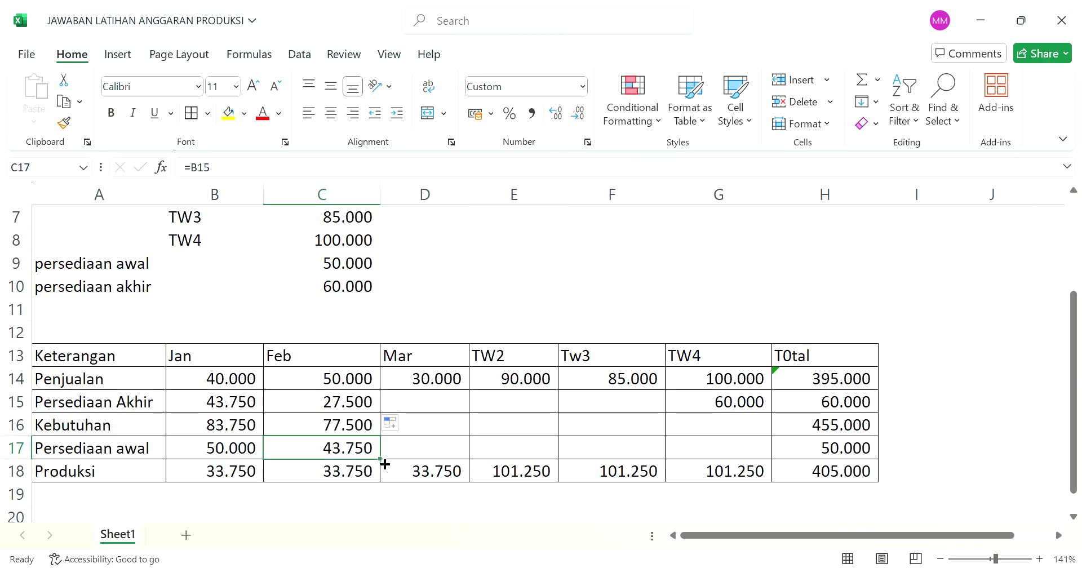
pyautogui.moveTo(386, 461); pyautogui.dragTo(447, 463)
pyautogui.click(342, 432)
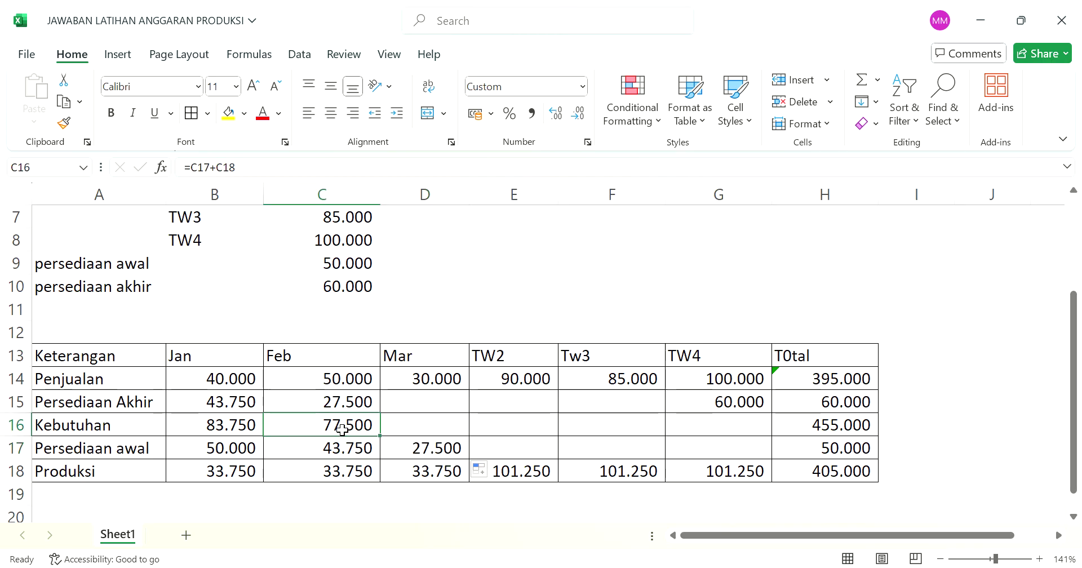
pyautogui.moveTo(465, 434); pyautogui.dragTo(465, 434)
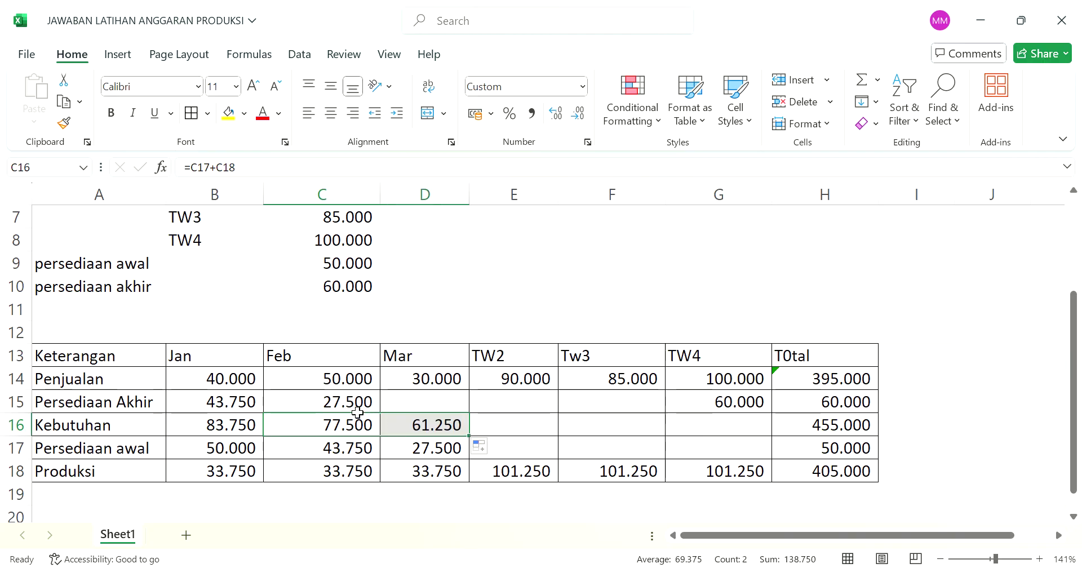
pyautogui.click(354, 406)
pyautogui.moveTo(387, 419); pyautogui.dragTo(472, 420)
# Fill TW2 by copying March's Persediaan awal, Kebutuhan and Persediaan Akhir formulas from D17, D16 and D15 into column E.
pyautogui.click(459, 456)
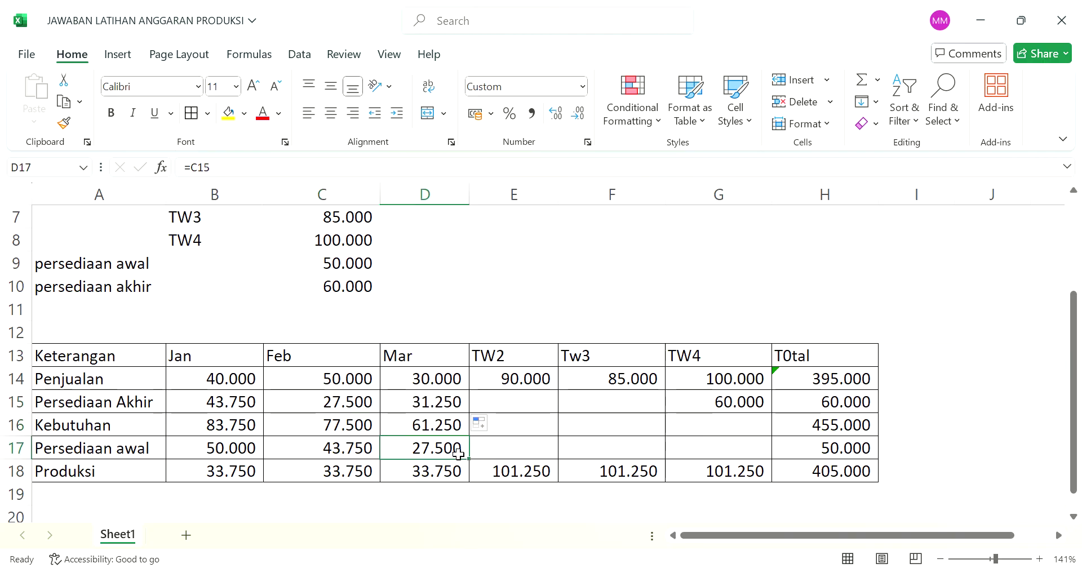
pyautogui.moveTo(469, 459); pyautogui.dragTo(537, 456)
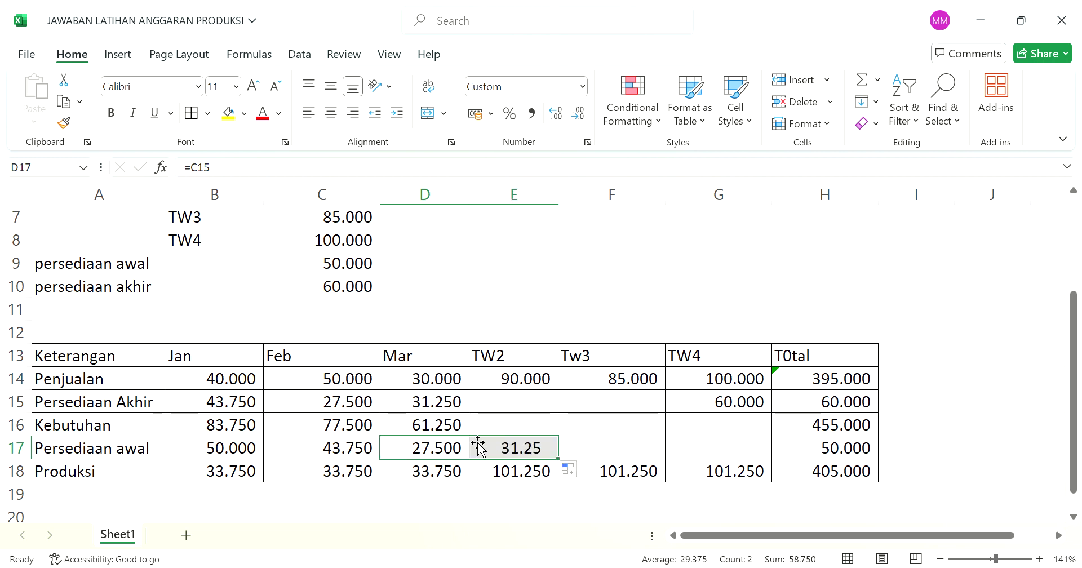
pyautogui.click(431, 428)
pyautogui.moveTo(478, 440); pyautogui.dragTo(551, 446)
pyautogui.click(426, 408)
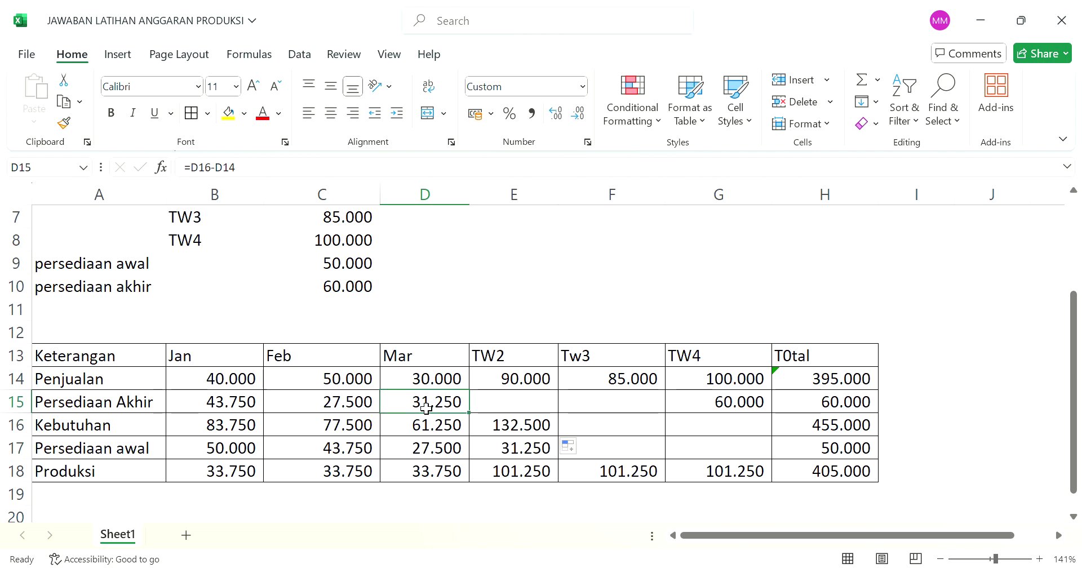
pyautogui.moveTo(479, 422); pyautogui.dragTo(550, 420)
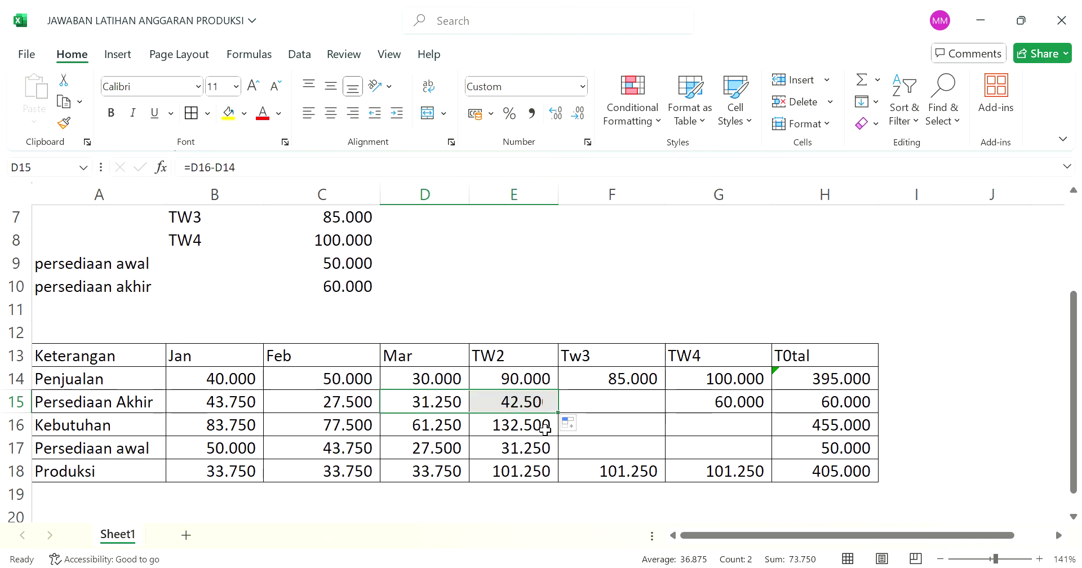
# Fill TW3 by copying TW2's Persediaan awal, Kebutuhan and Persediaan Akhir formulas from E17, E16 and E15 into column F.
pyautogui.click(549, 470)
pyautogui.click(548, 457)
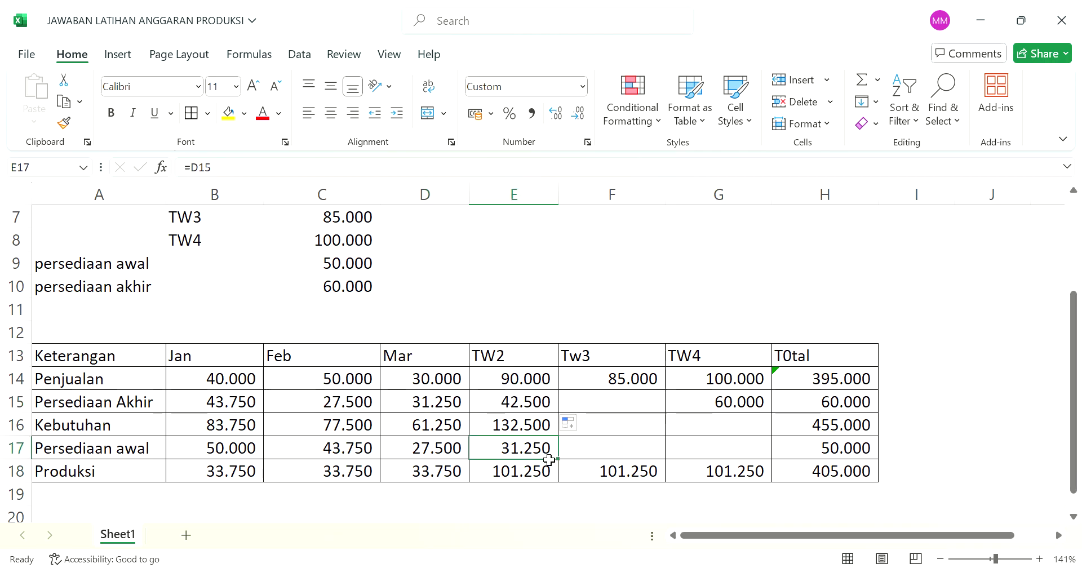
pyautogui.moveTo(556, 459); pyautogui.dragTo(632, 447)
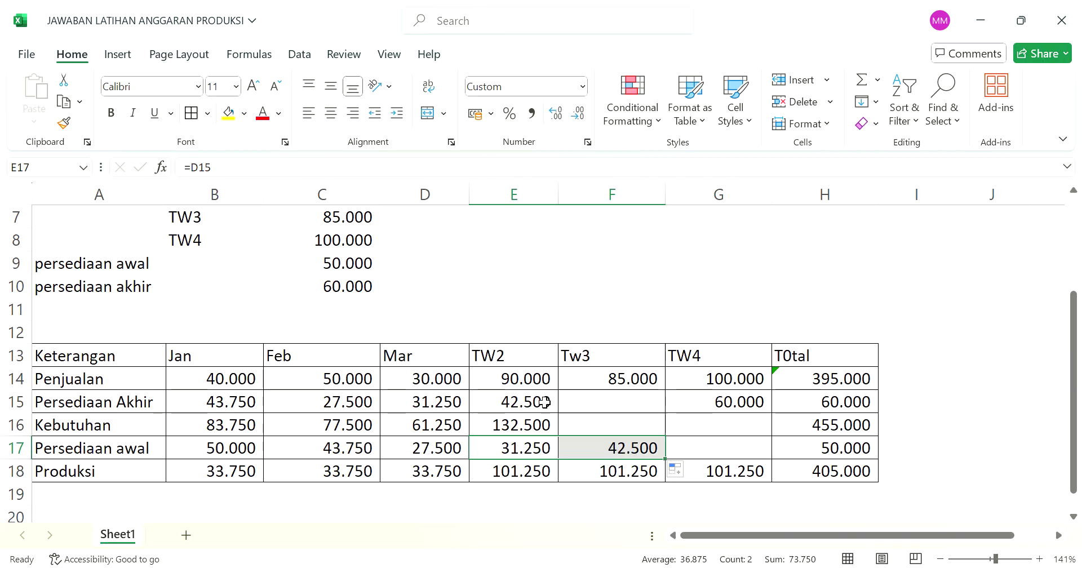
pyautogui.click(536, 426)
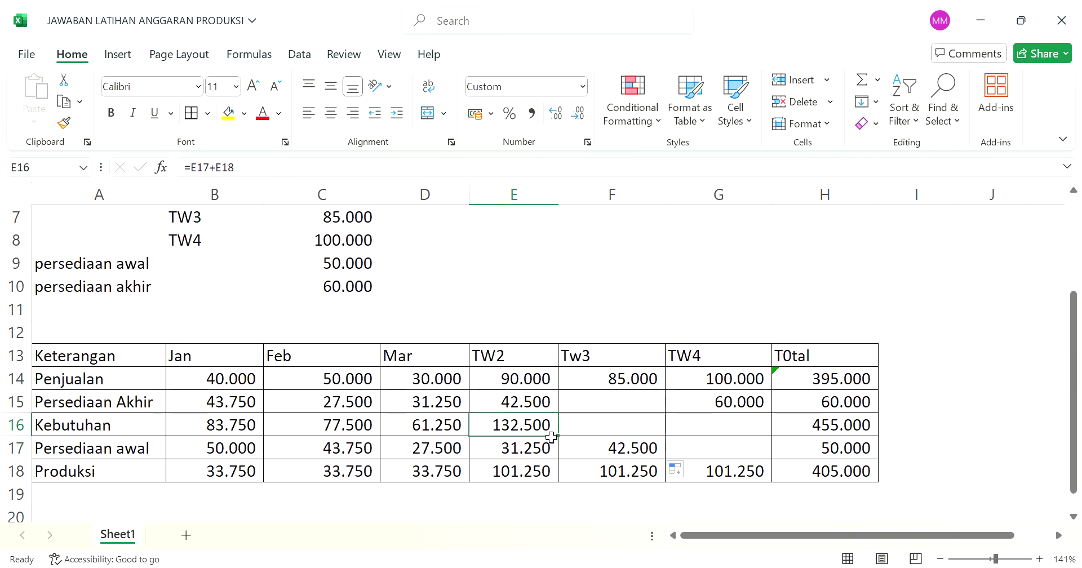
pyautogui.moveTo(558, 437); pyautogui.dragTo(627, 435)
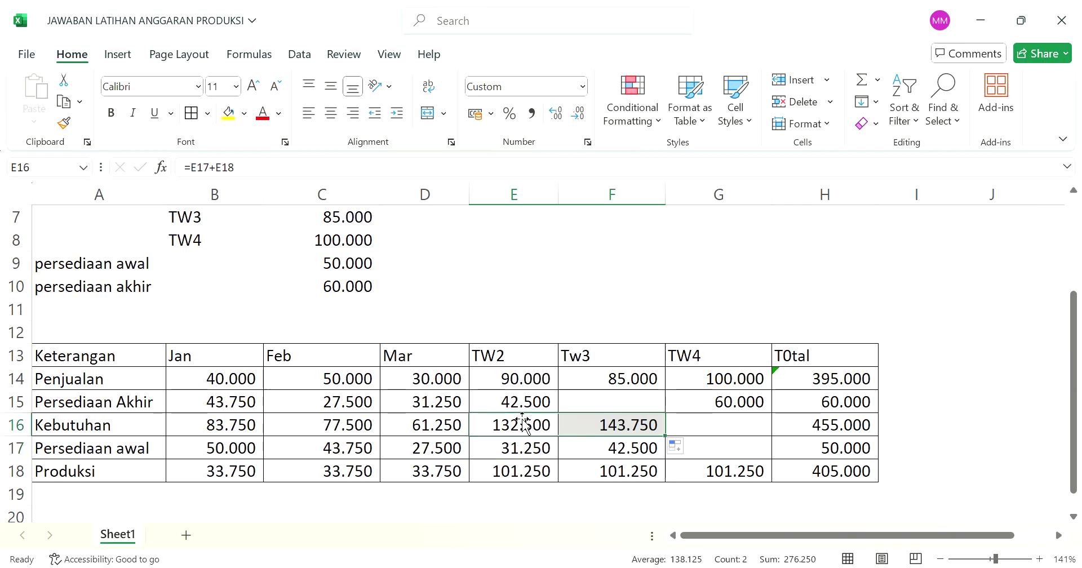
pyautogui.click(512, 404)
pyautogui.moveTo(558, 413); pyautogui.dragTo(635, 415)
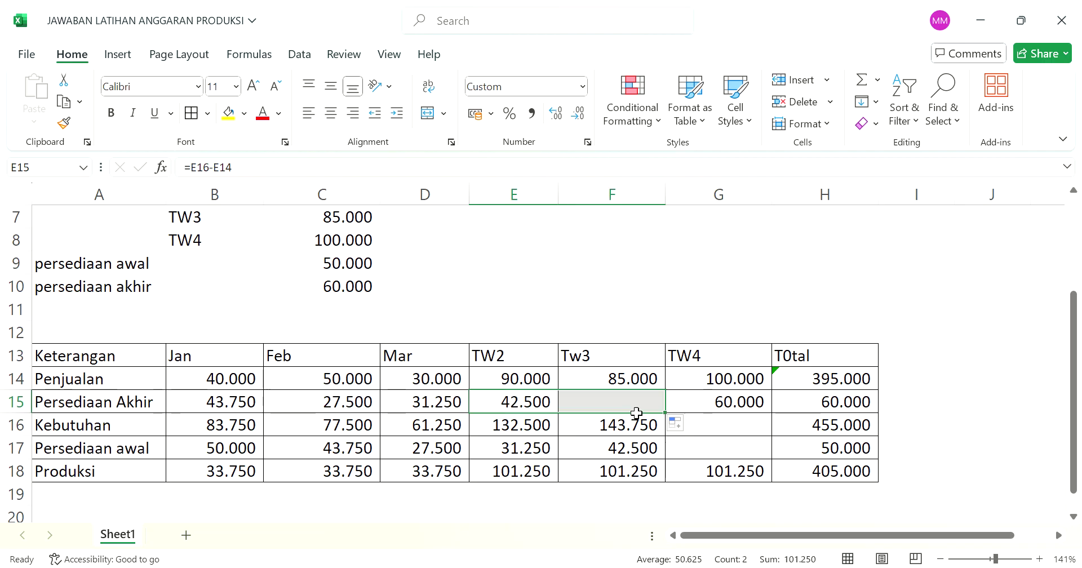
# Fill TW4 by copying TW3's Persediaan awal formula from F17 to G17 and its Kebutuhan formula from F16 to G16.
pyautogui.click(644, 453)
pyautogui.moveTo(666, 459); pyautogui.dragTo(731, 457)
pyautogui.click(648, 427)
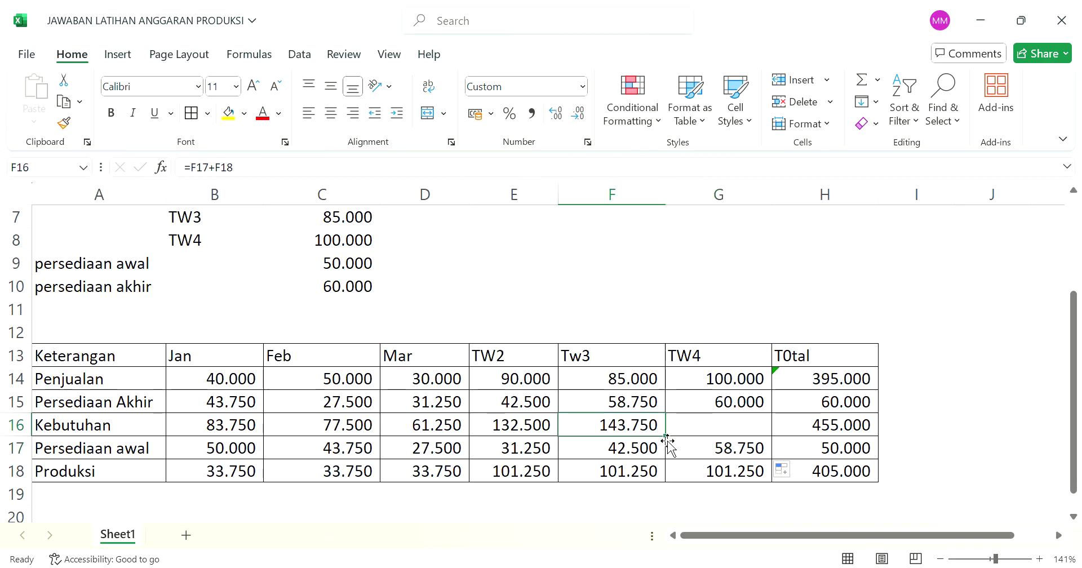
pyautogui.moveTo(666, 437); pyautogui.dragTo(748, 438)
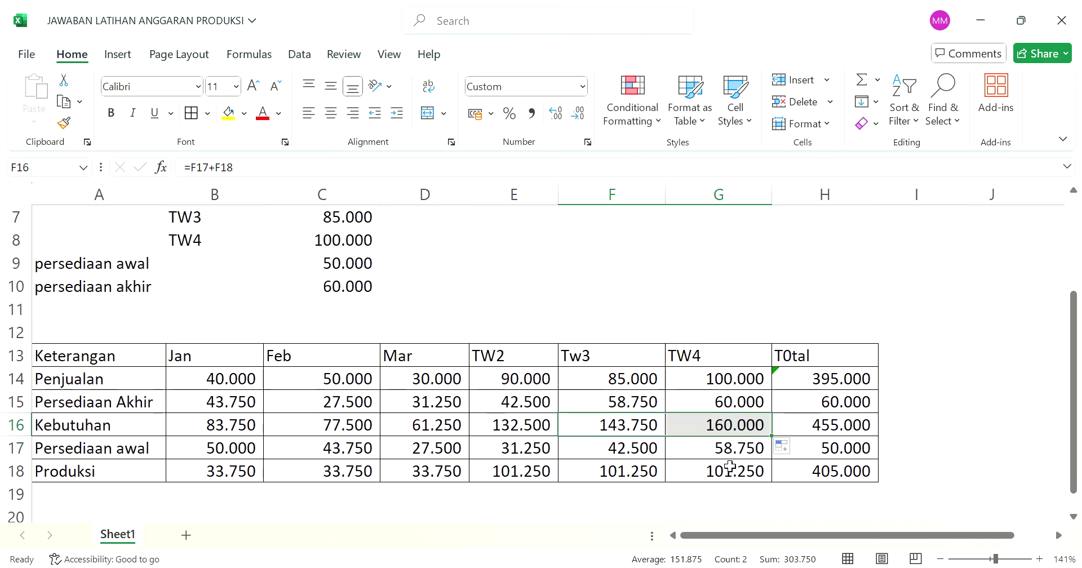